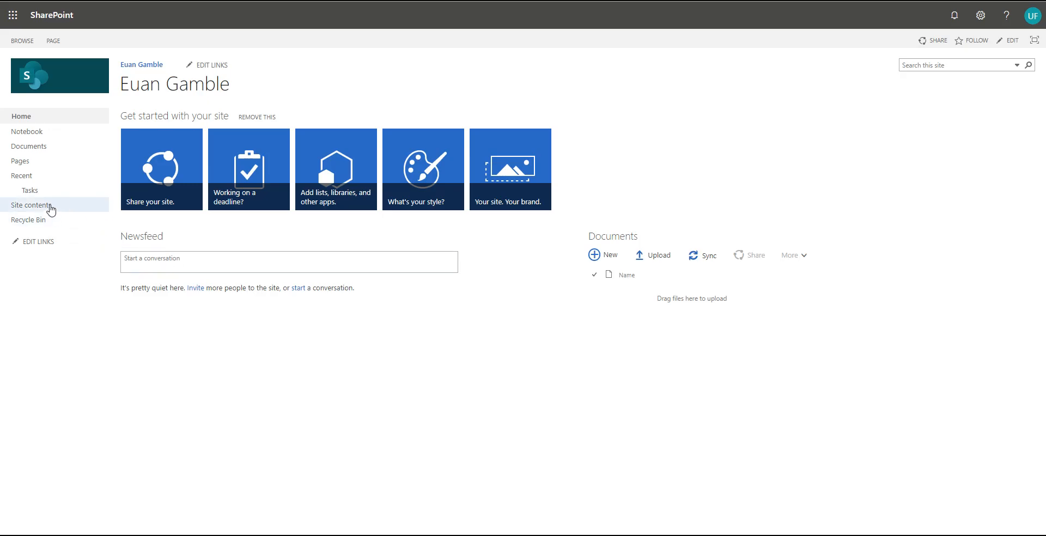
- Open the site's Tasks list and edit its Task form with the Nintex Forms Classic Designer
{"action": "left_click", "coordinate": [30, 192]}
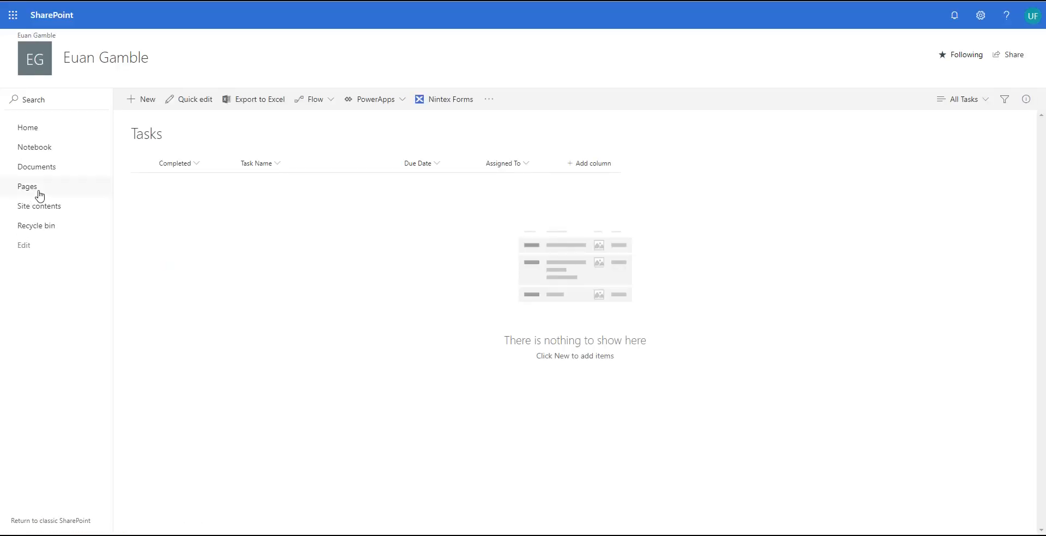
{"action": "left_click", "coordinate": [431, 103]}
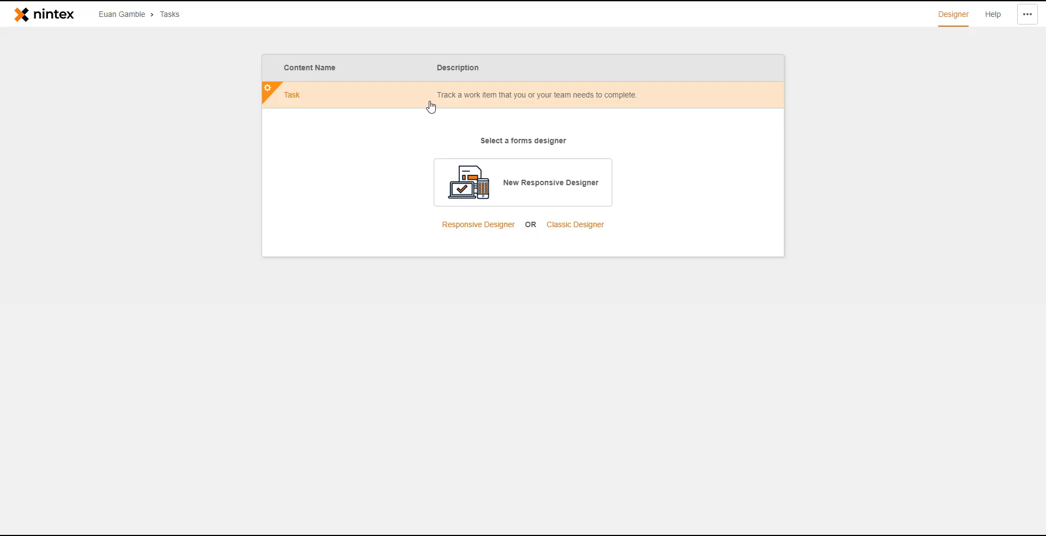
{"action": "left_click", "coordinate": [586, 226]}
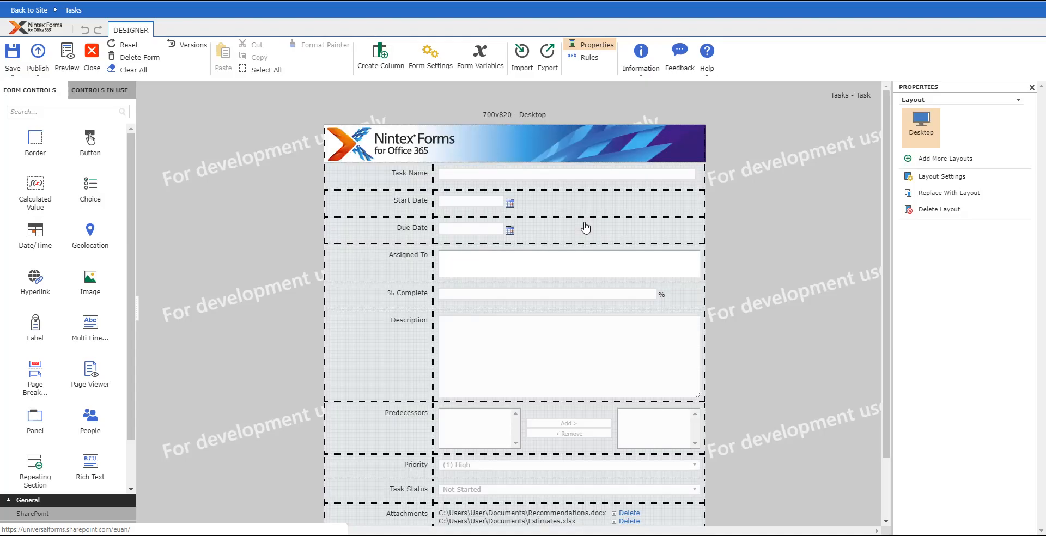
- Review the SharePoint, List Columns and General control groups, and try moving the Task Name field freely on the canvas
{"action": "left_click", "coordinate": [40, 516]}
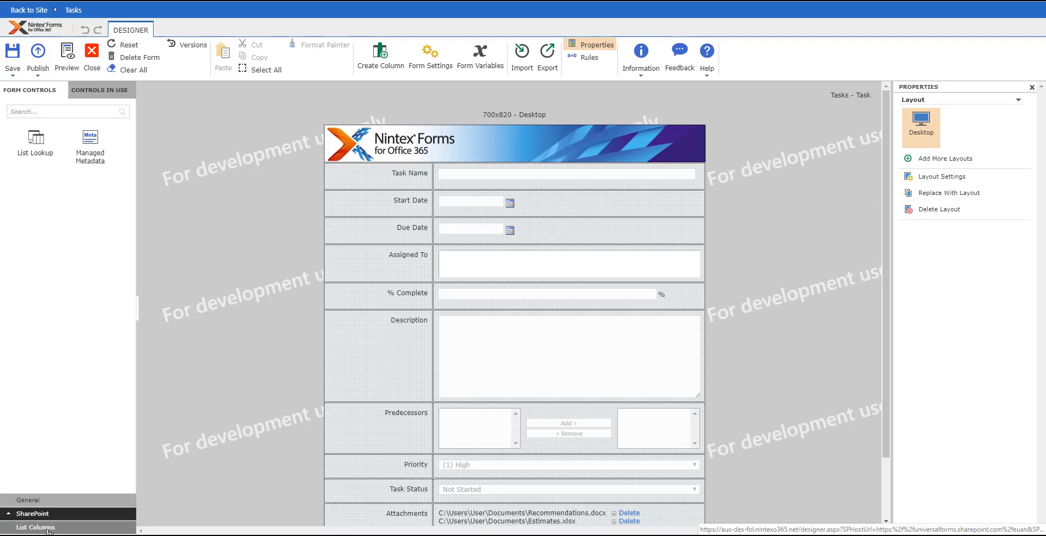
{"action": "left_click", "coordinate": [48, 531]}
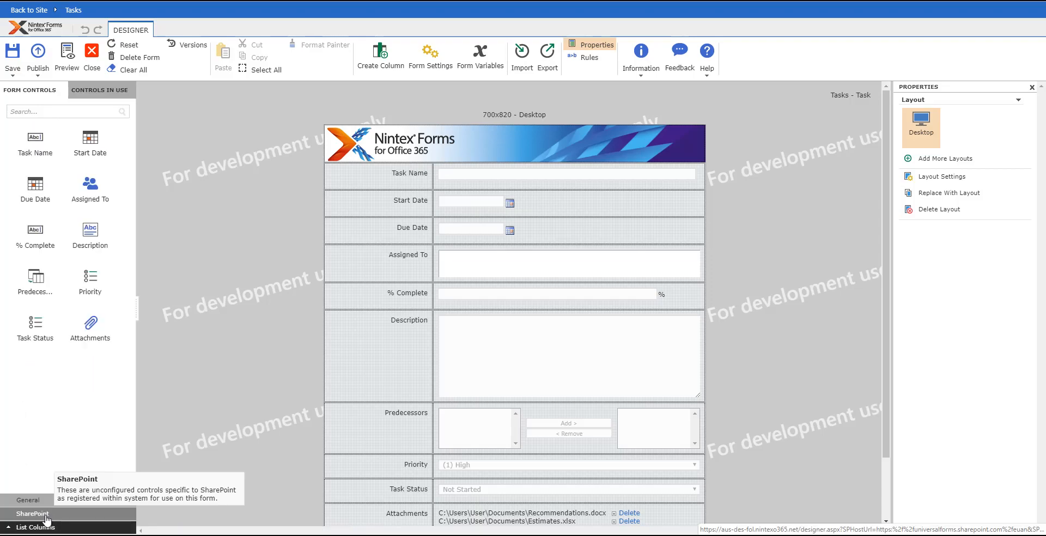
{"action": "left_click", "coordinate": [47, 522]}
{"action": "left_click", "coordinate": [43, 500]}
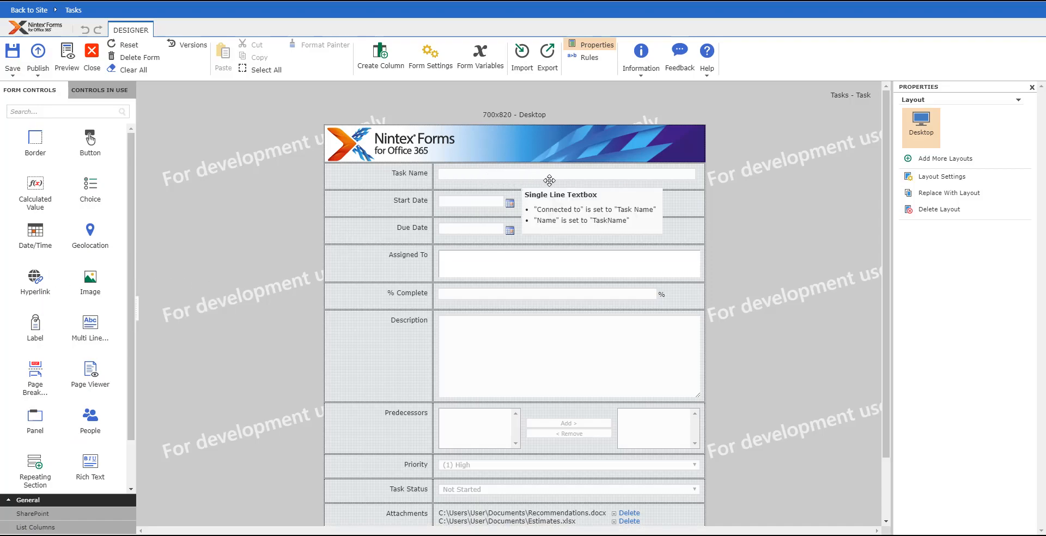
{"action": "left_click_drag", "start_coordinate": [556, 185], "coordinate": [452, 181]}
{"action": "left_click_drag", "start_coordinate": [572, 185], "coordinate": [593, 175]}
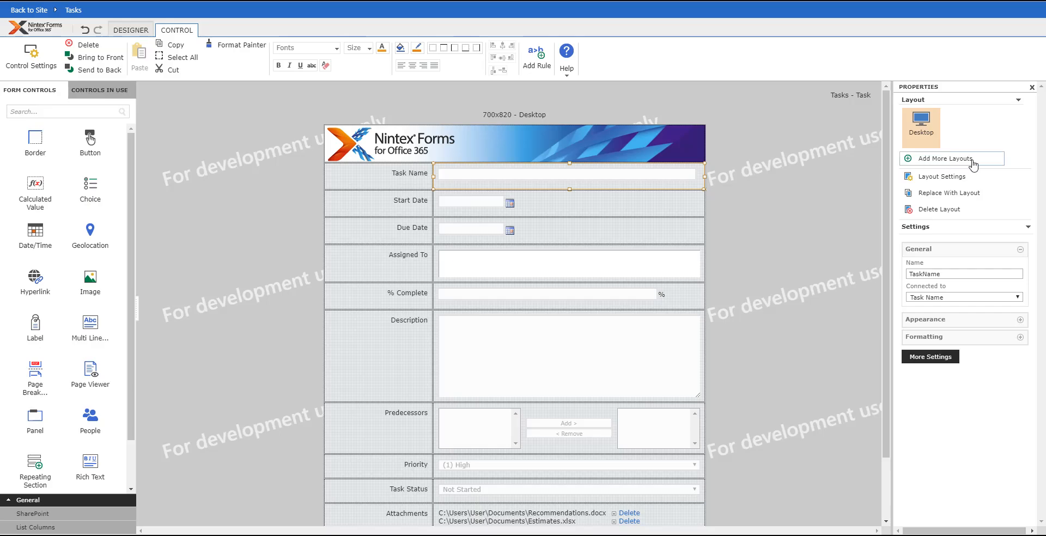
- Set the layout's grid cell height and width to 10 pixels, accept the repositioning, and test the grid with the Start Date field
{"action": "left_click", "coordinate": [957, 177]}
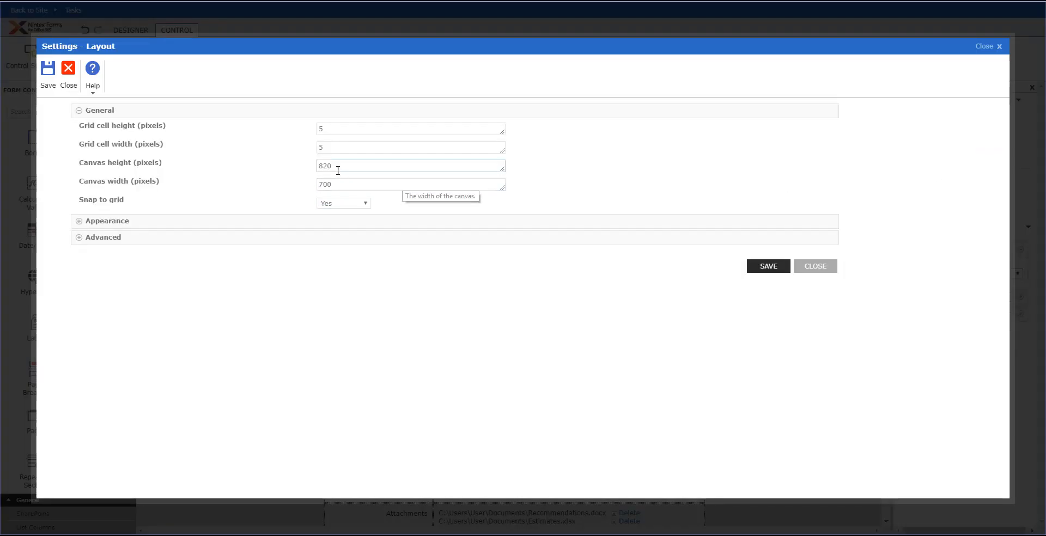
{"action": "left_click", "coordinate": [342, 129]}
{"action": "key", "text": "BackSpace"}
{"action": "type", "text": "10"}
{"action": "left_click", "coordinate": [326, 145]}
{"action": "key", "text": "BackSpace"}
{"action": "type", "text": "10"}
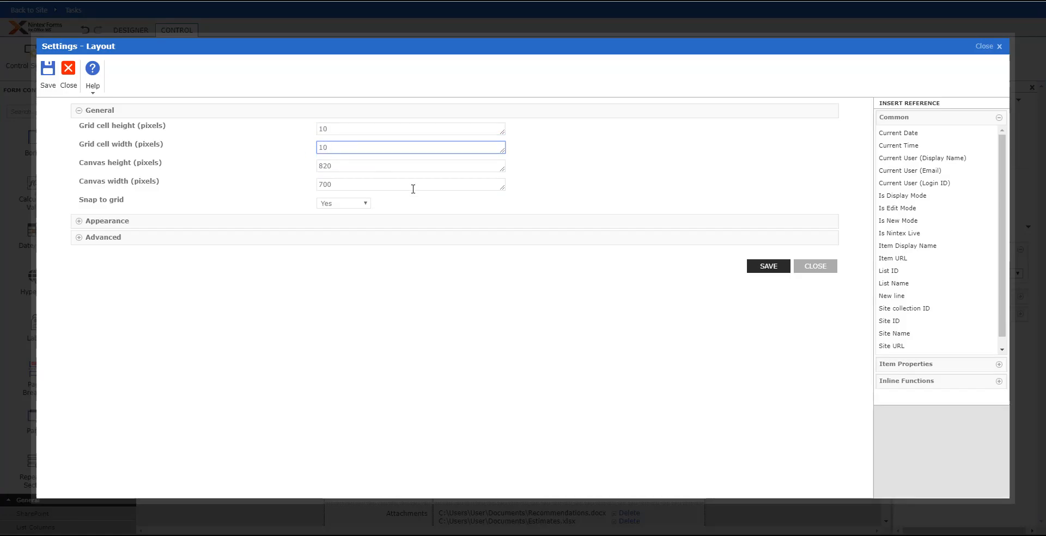
{"action": "left_click", "coordinate": [769, 271]}
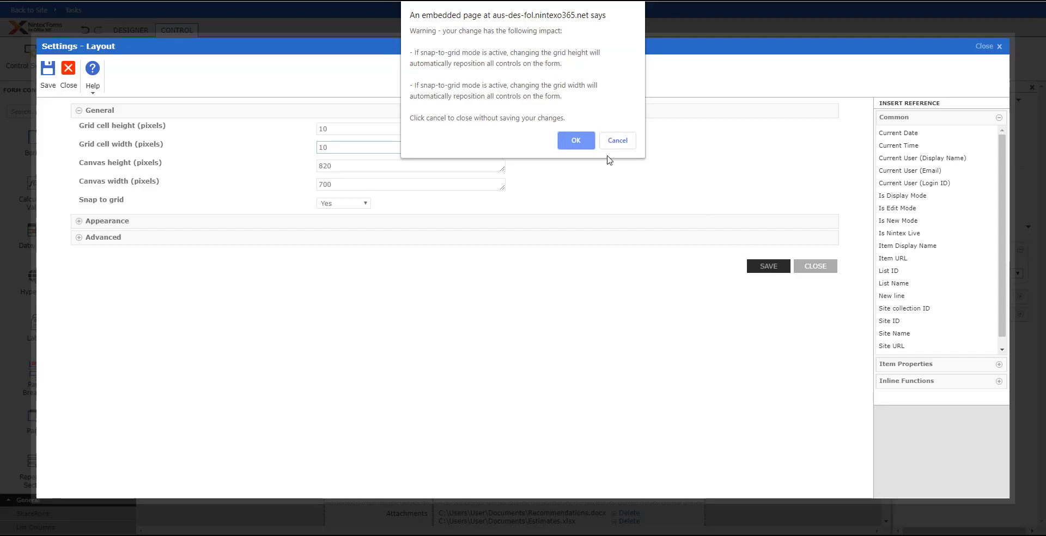
{"action": "left_click", "coordinate": [576, 140]}
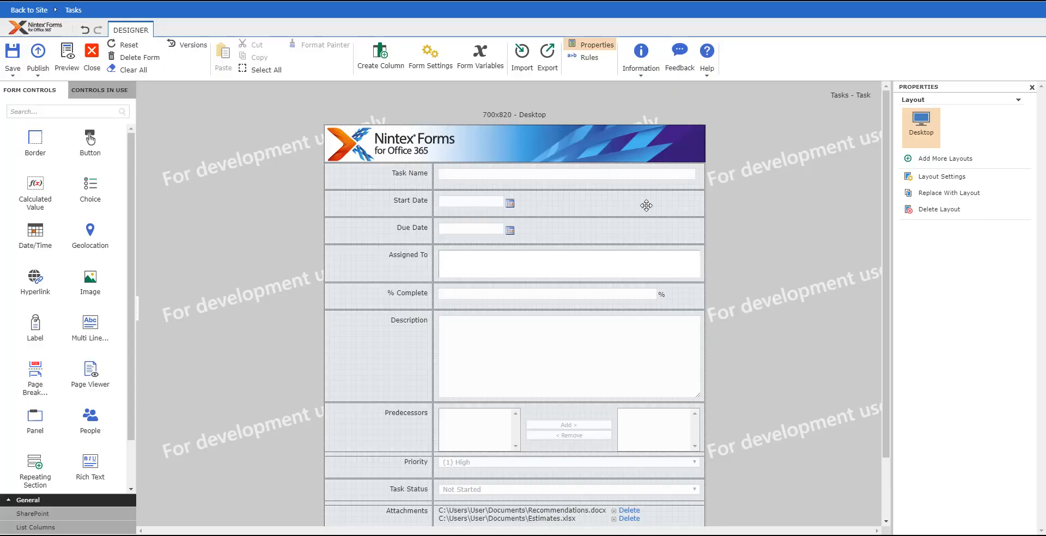
{"action": "left_click_drag", "start_coordinate": [646, 205], "coordinate": [706, 206]}
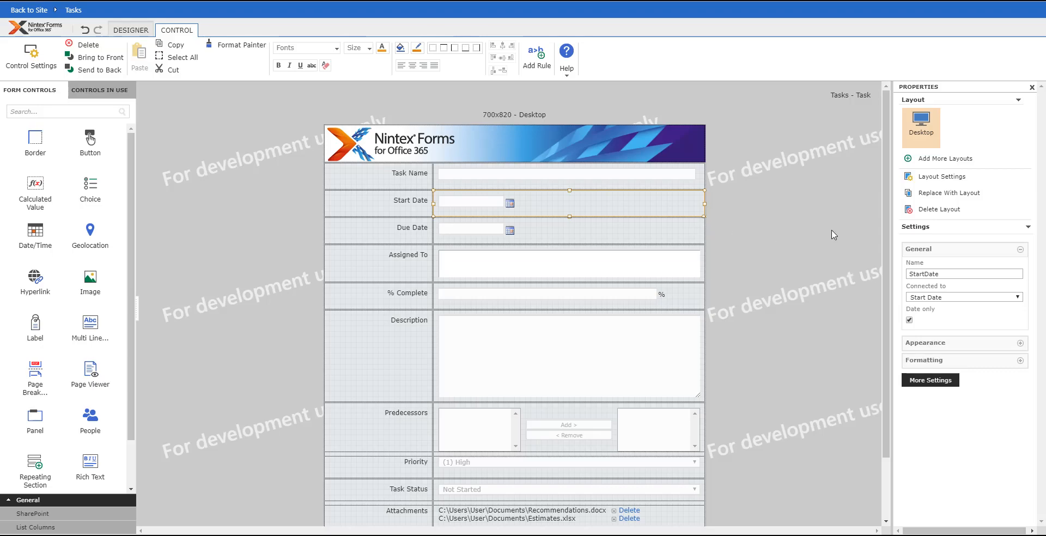
- Add a Smart Phone layout to the classic task form
{"action": "left_click", "coordinate": [936, 159]}
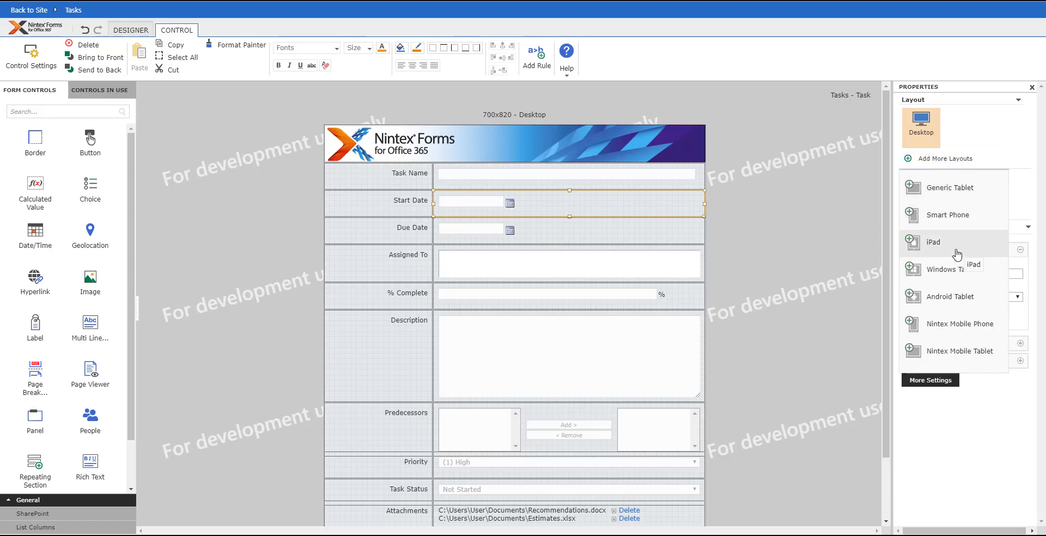
{"action": "left_click", "coordinate": [959, 216]}
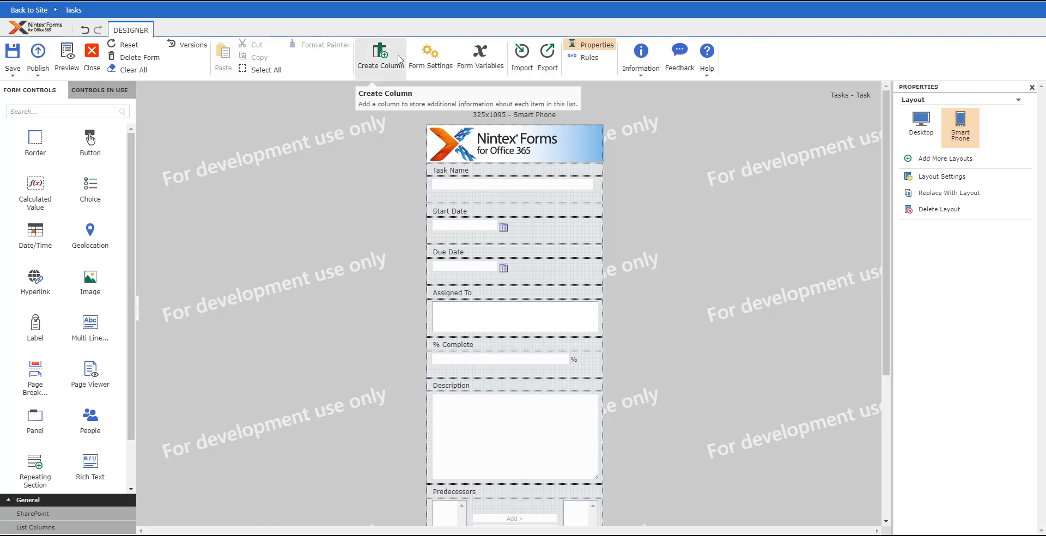
- Examine the Custom CSS and Custom JavaScript sections of the form settings, and close the settings without saving
{"action": "left_click", "coordinate": [428, 54]}
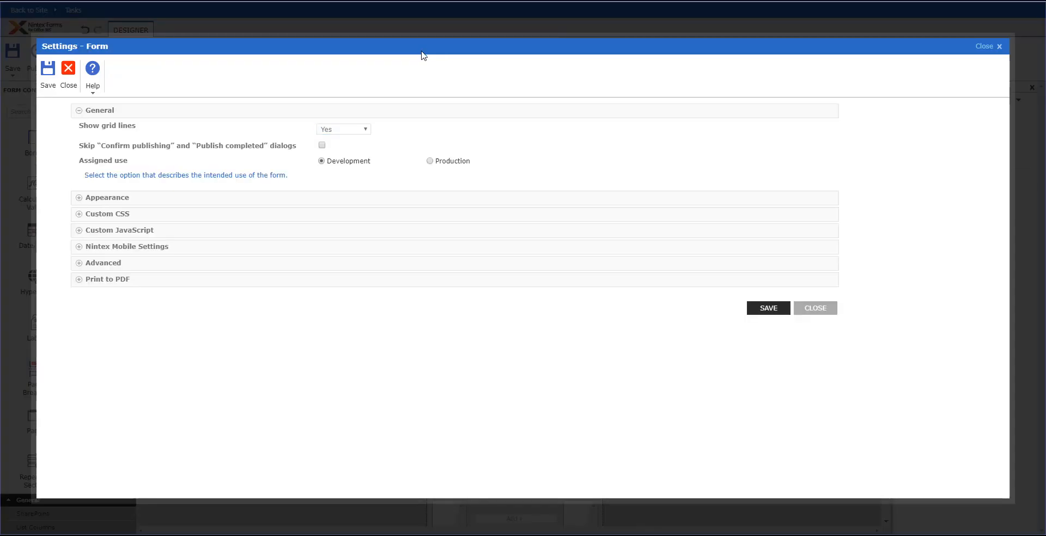
{"action": "left_click", "coordinate": [107, 214]}
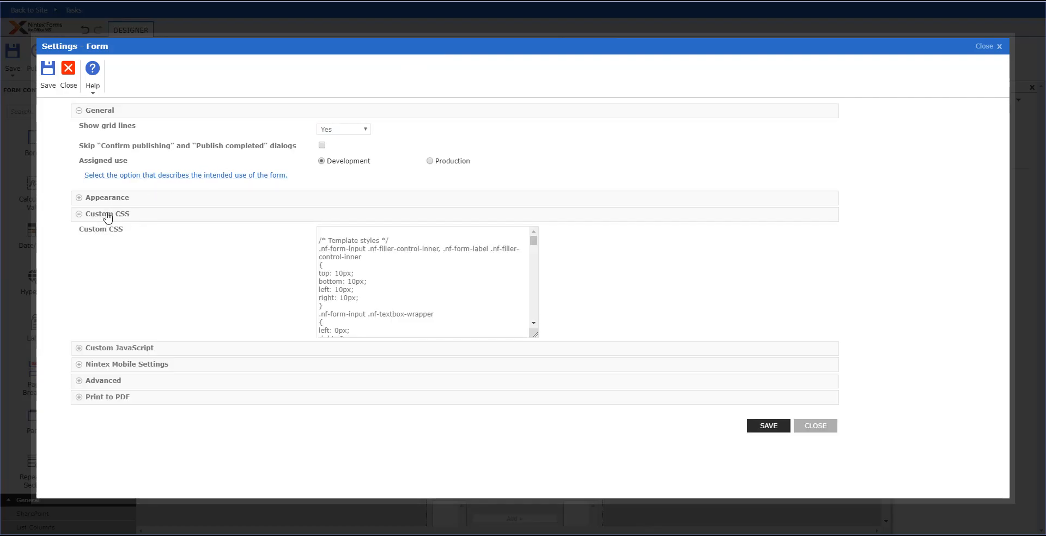
{"action": "left_click", "coordinate": [117, 348]}
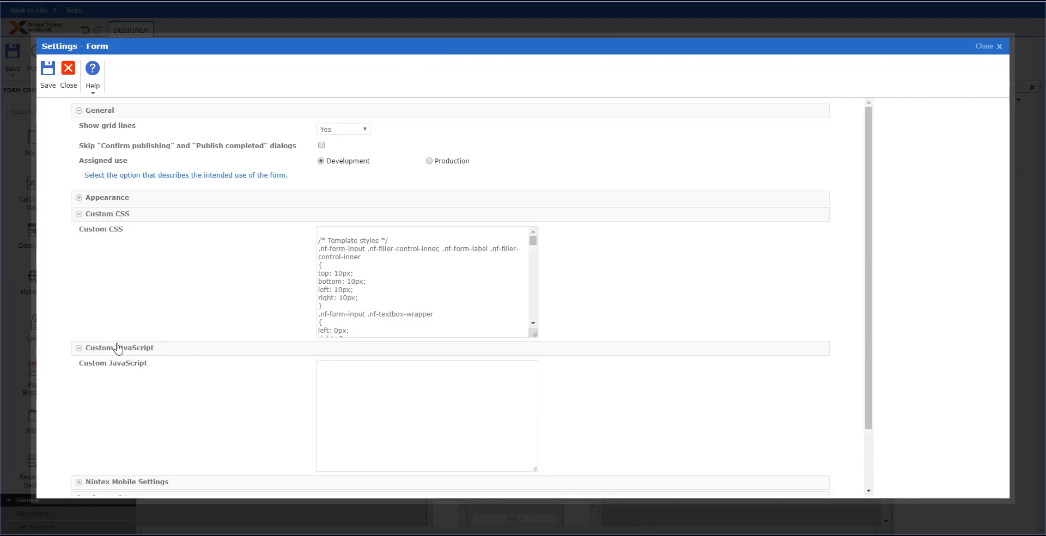
{"action": "scroll", "coordinate": [119, 347], "scroll_direction": "down", "scroll_amount": 1}
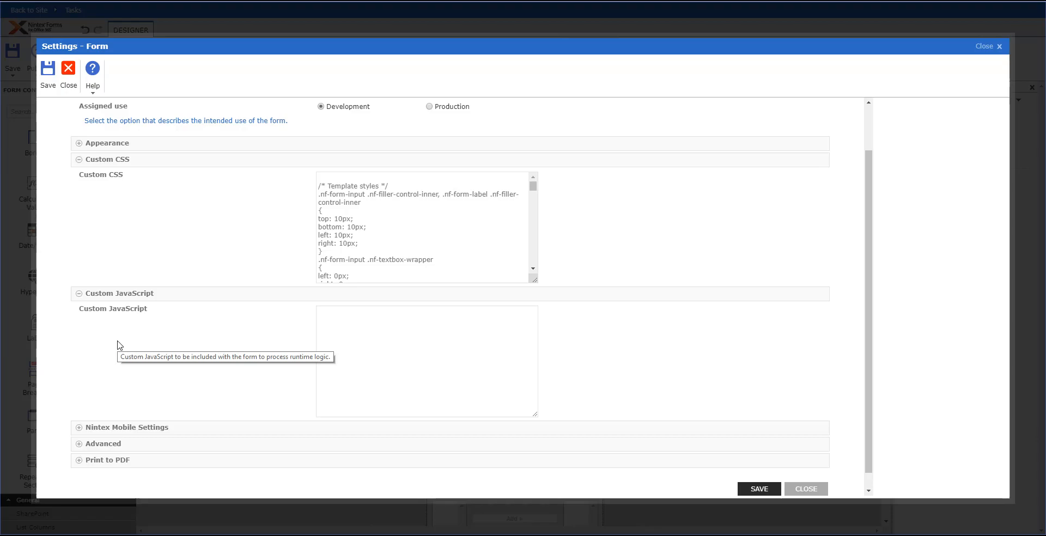
{"action": "left_click", "coordinate": [818, 488]}
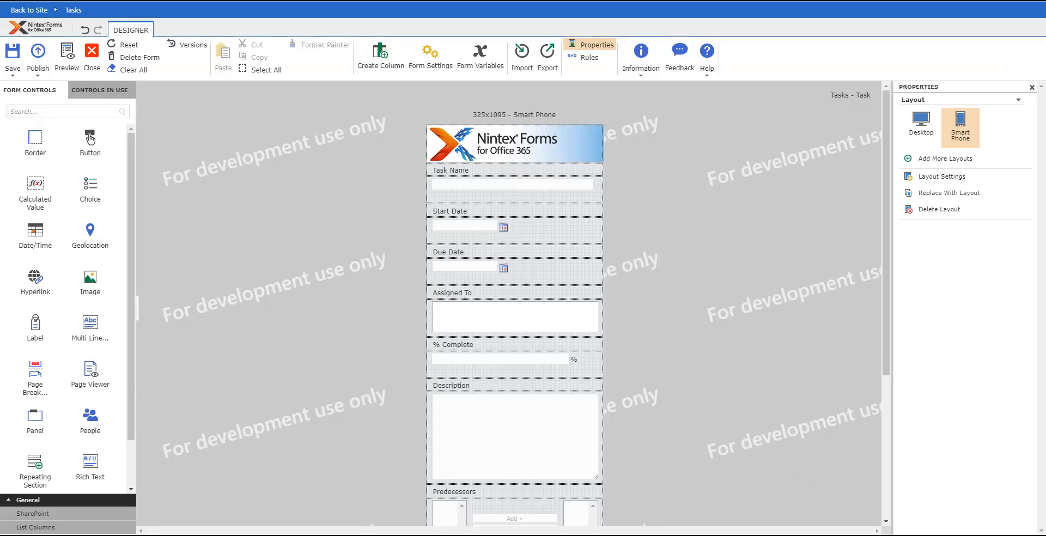
- Leave the classic form without saving and open the Task form in the Responsive Designer, closing its form settings without saving
{"action": "left_click", "coordinate": [29, 10]}
{"action": "left_click", "coordinate": [578, 59]}
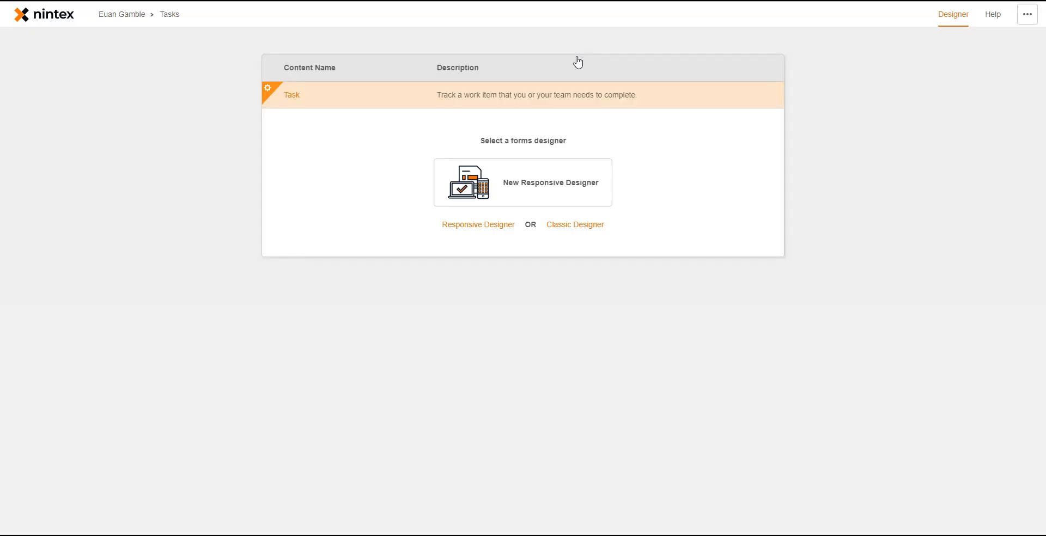
{"action": "left_click", "coordinate": [497, 226]}
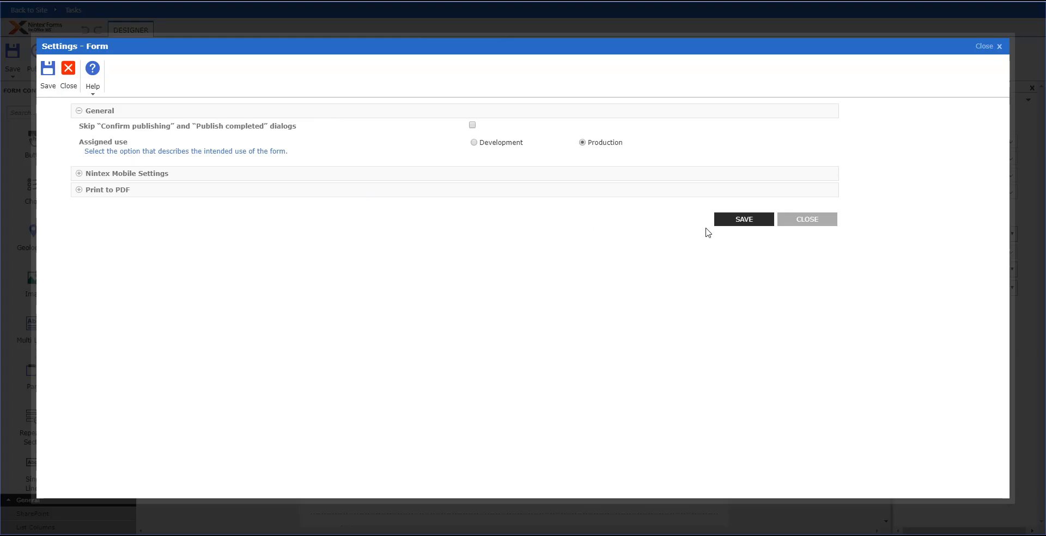
{"action": "left_click", "coordinate": [795, 222]}
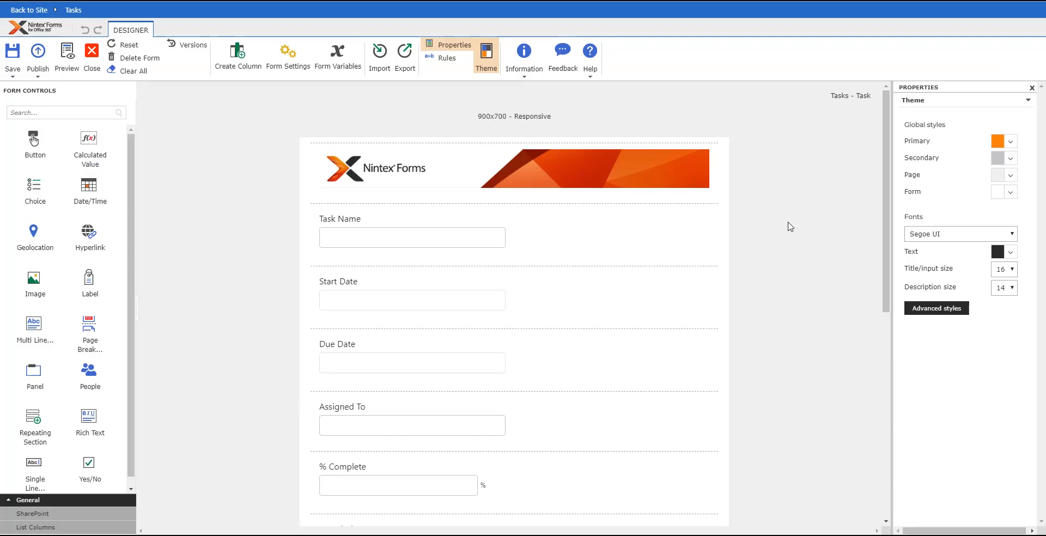
- Place Start Date beside Task Name, and add a Rich Text control and a Date/Time control in rows below them
{"action": "left_click_drag", "start_coordinate": [483, 297], "coordinate": [704, 240]}
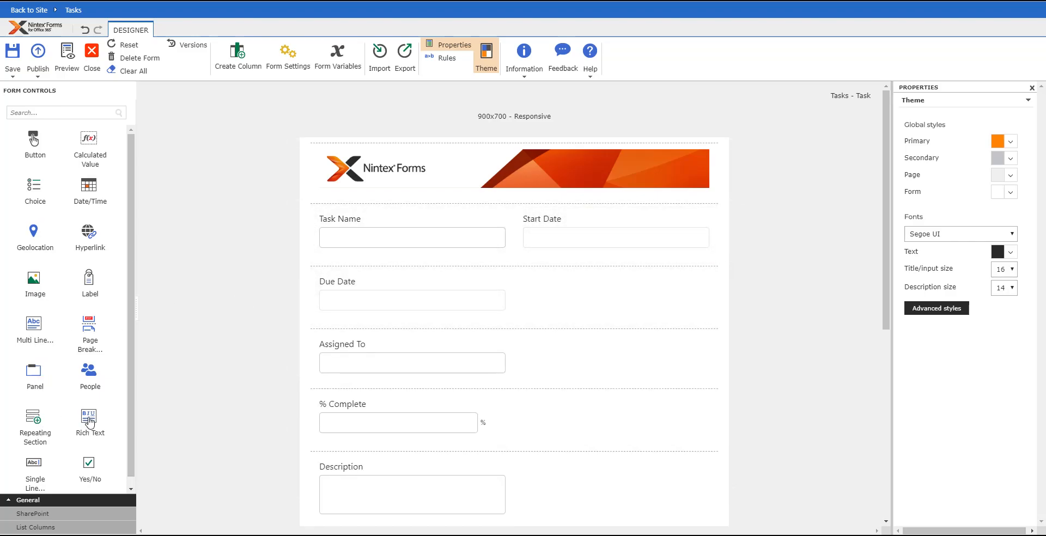
{"action": "left_click_drag", "start_coordinate": [92, 415], "coordinate": [411, 268]}
{"action": "left_click_drag", "start_coordinate": [90, 188], "coordinate": [534, 335]}
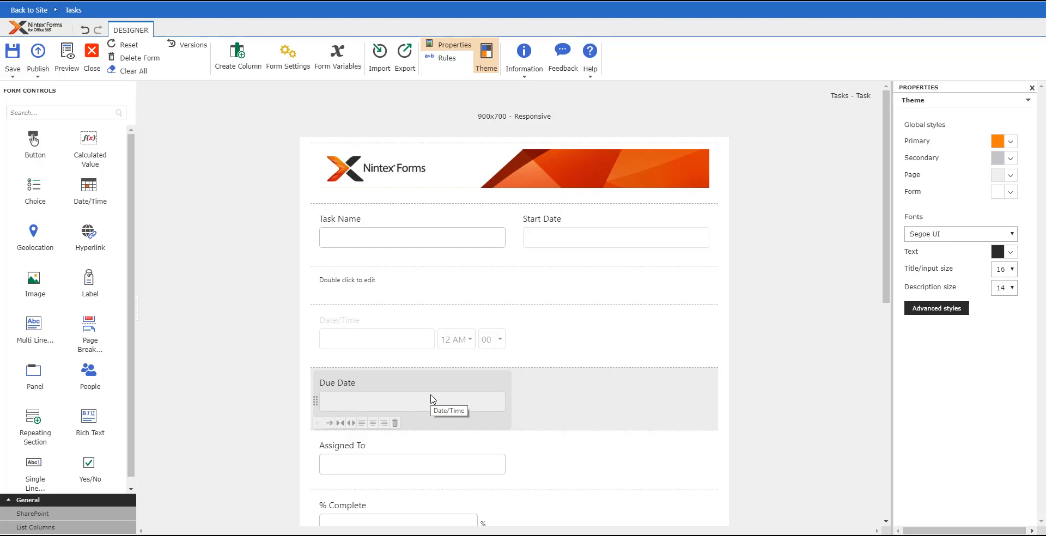
- Place Due Date beside the new Date/Time control and % Complete beside Assigned To
{"action": "left_click_drag", "start_coordinate": [432, 399], "coordinate": [627, 341]}
{"action": "left_click_drag", "start_coordinate": [437, 443], "coordinate": [602, 396]}
{"action": "scroll", "coordinate": [561, 440], "scroll_direction": "down", "scroll_amount": 1}
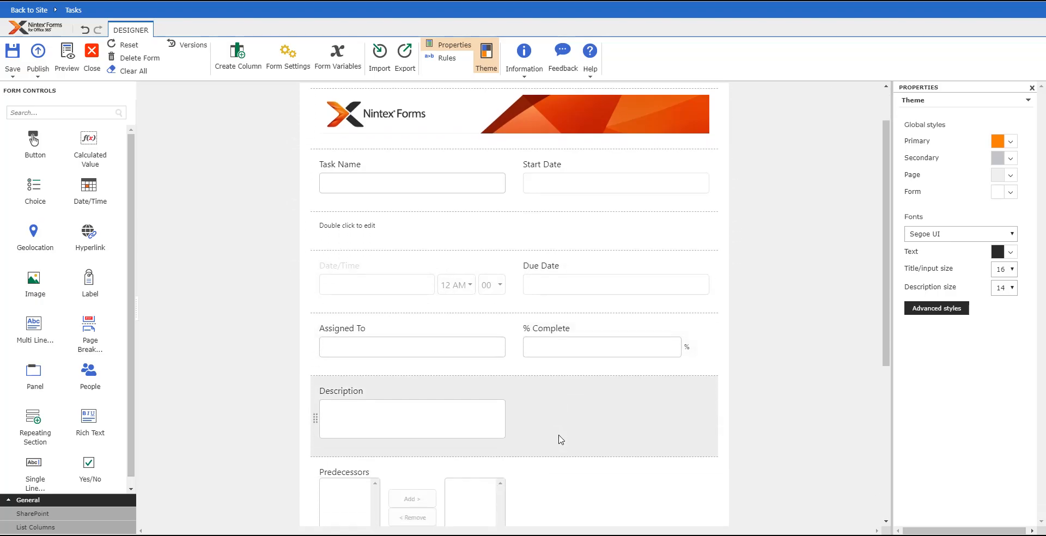
{"action": "scroll", "coordinate": [561, 441], "scroll_direction": "up", "scroll_amount": 1}
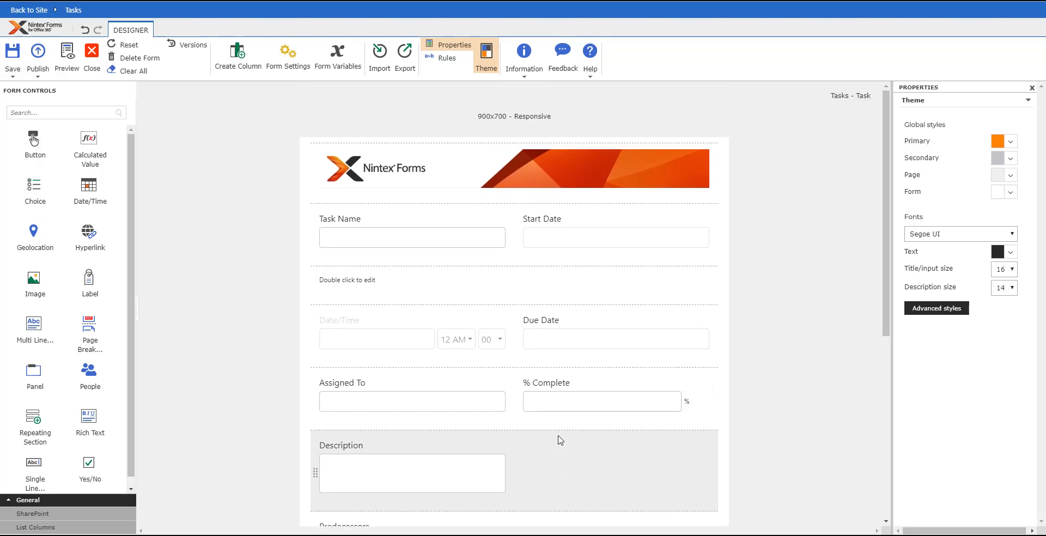
- Leave the responsive form without saving and open the Task form in the New Responsive Designer, accepting the advance preview notice
{"action": "left_click", "coordinate": [50, 26]}
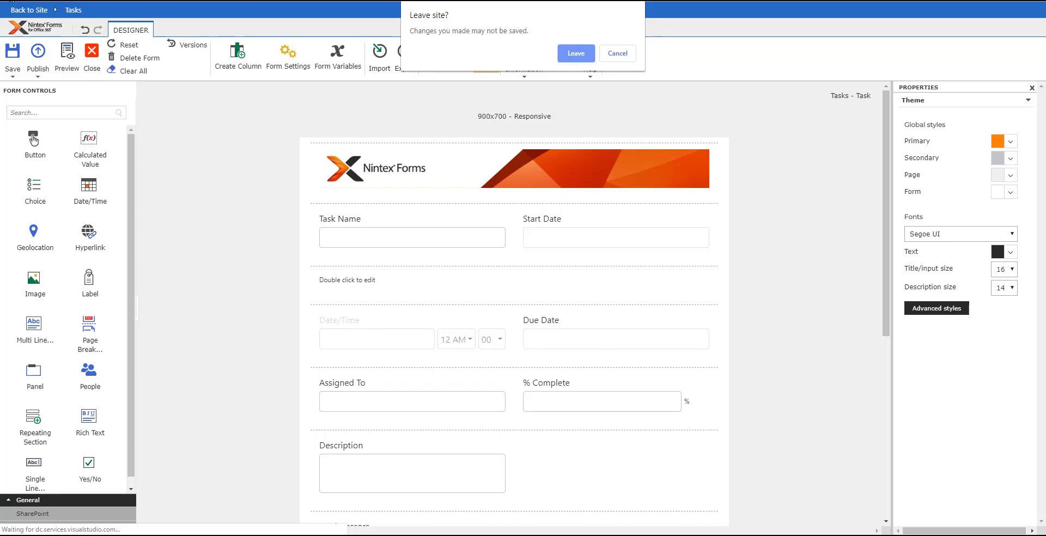
{"action": "left_click", "coordinate": [591, 55]}
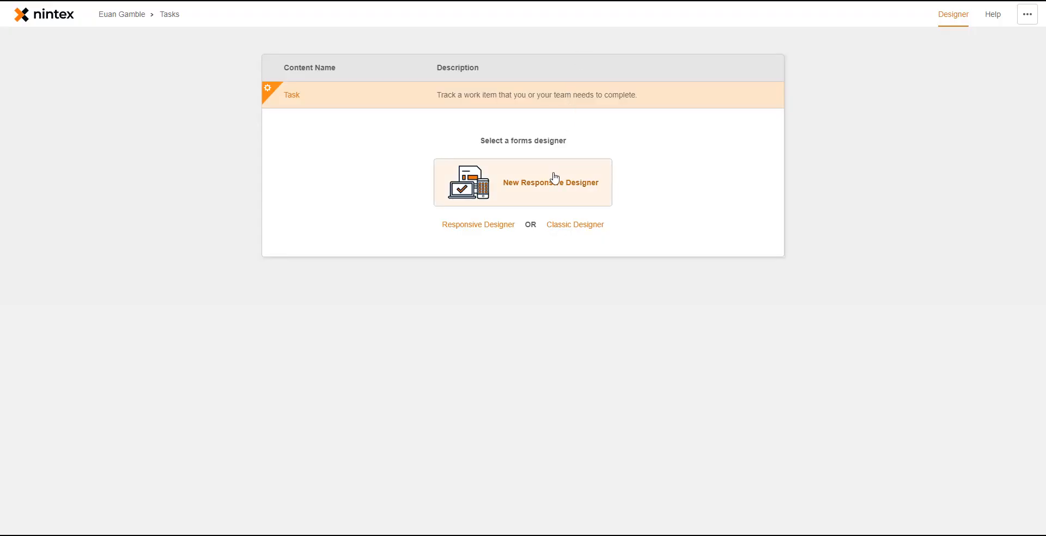
{"action": "left_click", "coordinate": [554, 175]}
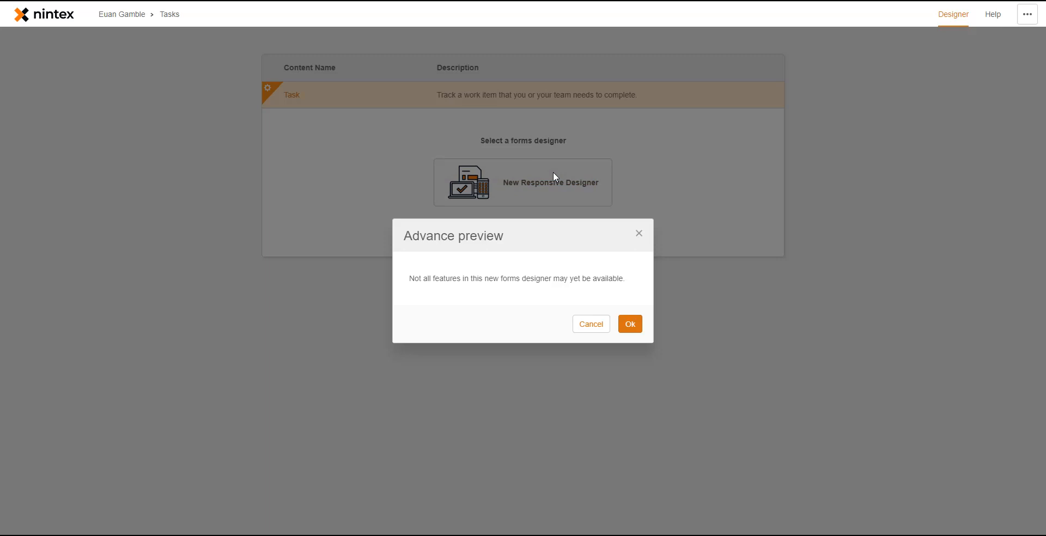
{"action": "left_click", "coordinate": [628, 327]}
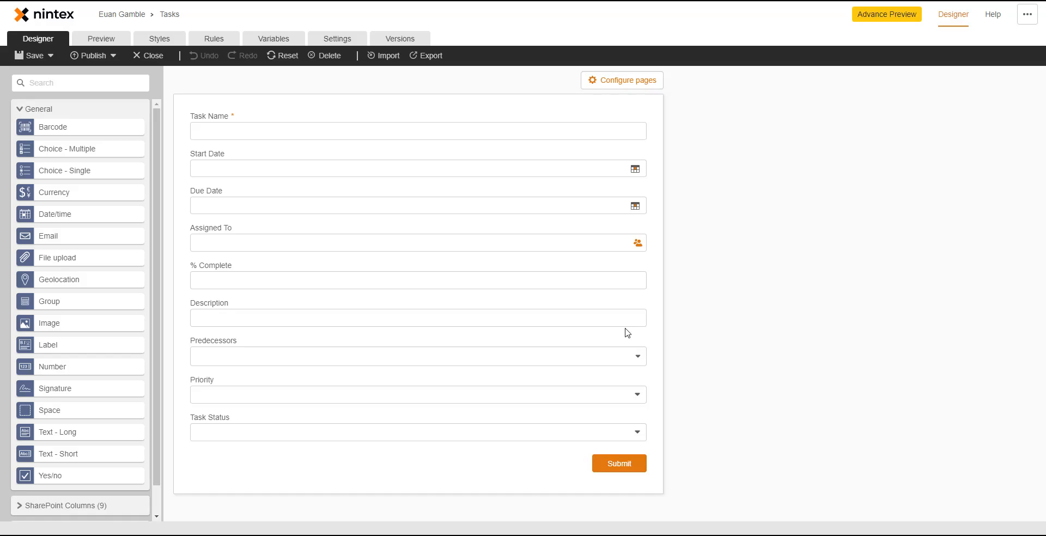
- Arrange the form in two columns, with Start Date beside Task Name, Assigned To beside Due Date, and Description beside % Complete
{"action": "left_click_drag", "start_coordinate": [443, 154], "coordinate": [642, 136]}
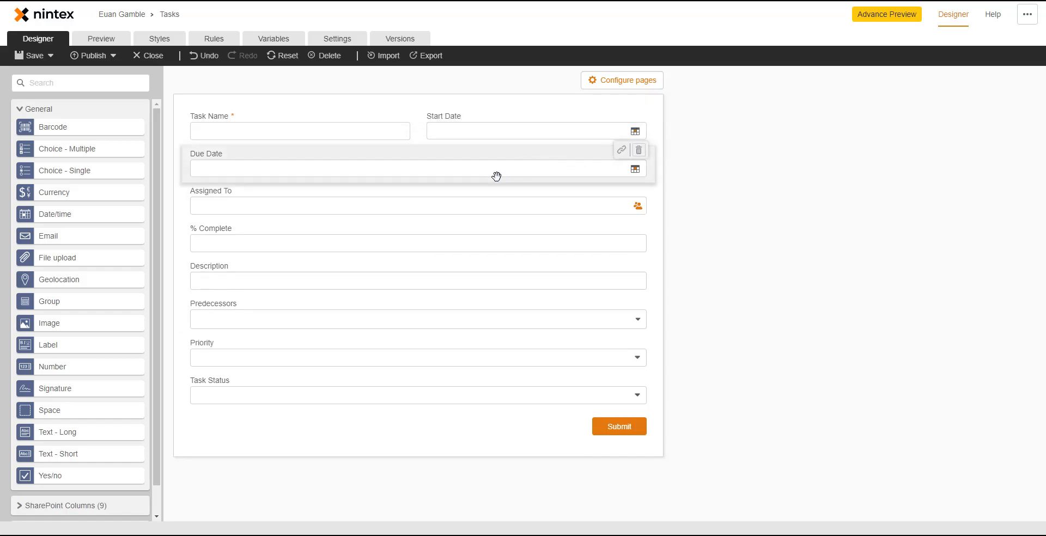
{"action": "left_click_drag", "start_coordinate": [435, 210], "coordinate": [638, 172]}
{"action": "left_click_drag", "start_coordinate": [559, 218], "coordinate": [629, 206]}
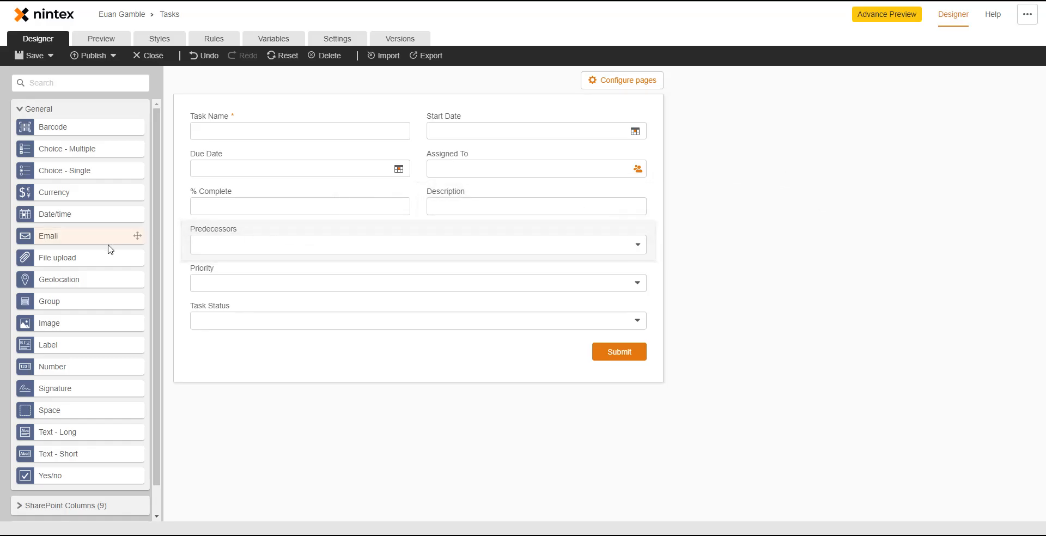
- Add Barcode, Geolocation, Signature, Currency and Email controls, in that order, between the % Complete row and Predecessors
{"action": "left_click_drag", "start_coordinate": [77, 240], "coordinate": [337, 231]}
{"action": "left_click_drag", "start_coordinate": [143, 193], "coordinate": [294, 228]}
{"action": "left_click_drag", "start_coordinate": [79, 130], "coordinate": [297, 227]}
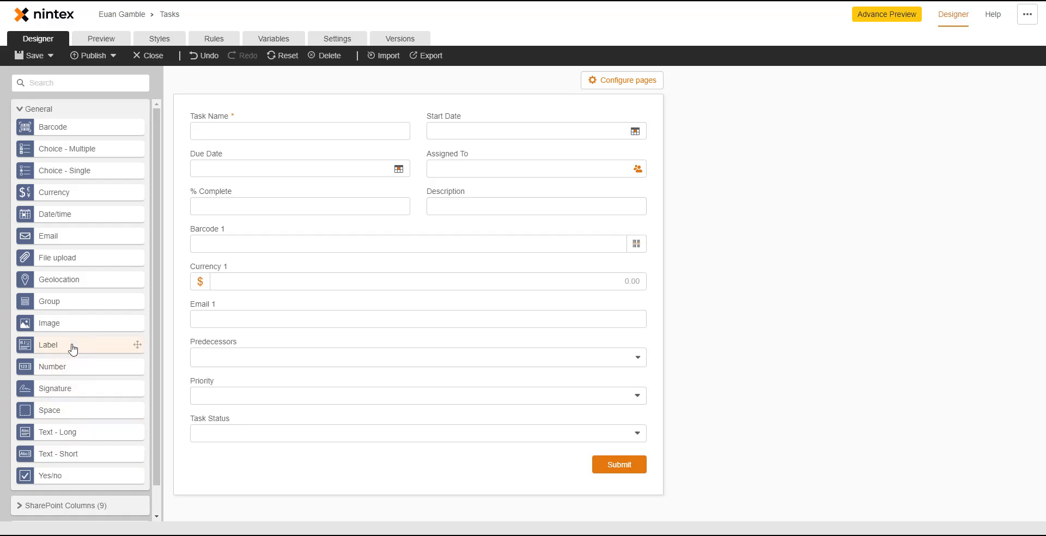
{"action": "left_click_drag", "start_coordinate": [70, 282], "coordinate": [275, 279]}
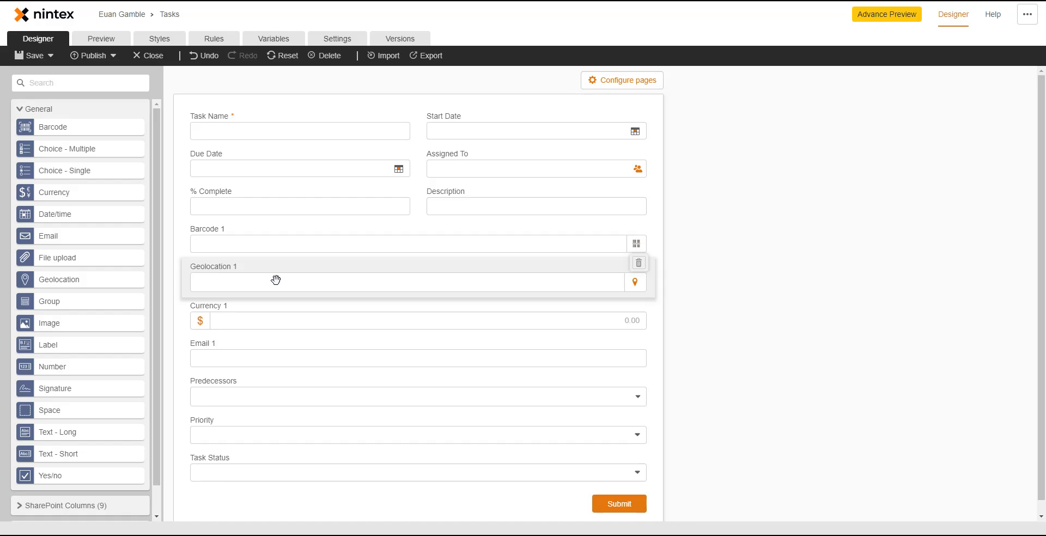
{"action": "mouse_move", "coordinate": [96, 389]}
{"action": "left_mouse_down"}
{"action": "mouse_move", "coordinate": [250, 343]}
{"action": "mouse_move", "coordinate": [345, 295]}
{"action": "left_mouse_up"}
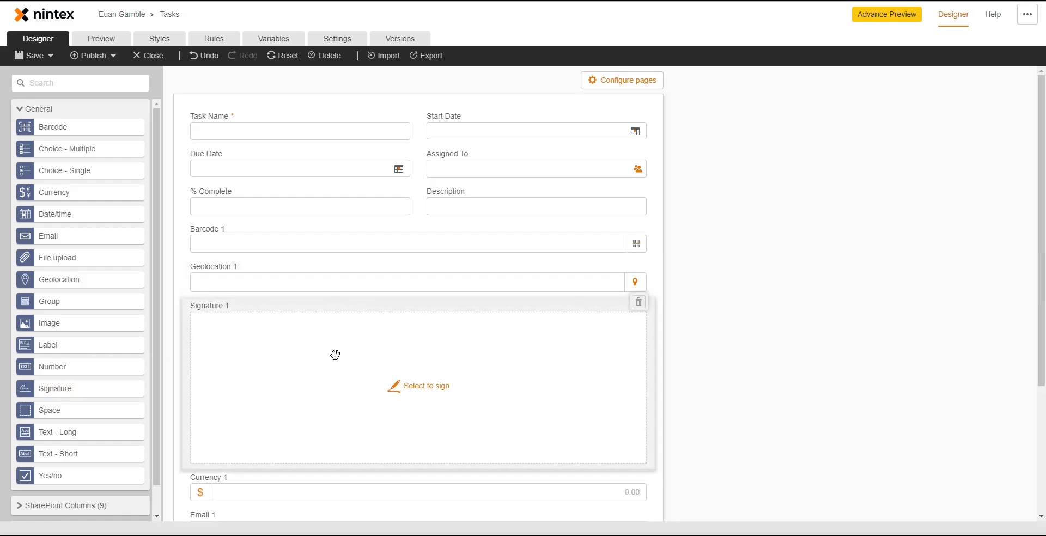
- Preview the form and try out the Signature field by drawing and accepting a freehand signature
{"action": "left_click", "coordinate": [104, 38]}
{"action": "left_click", "coordinate": [471, 344]}
{"action": "left_click_drag", "start_coordinate": [345, 280], "coordinate": [491, 238]}
{"action": "mouse_move", "coordinate": [528, 207]}
{"action": "left_mouse_down"}
{"action": "mouse_move", "coordinate": [573, 275]}
{"action": "mouse_move", "coordinate": [642, 280]}
{"action": "left_mouse_up"}
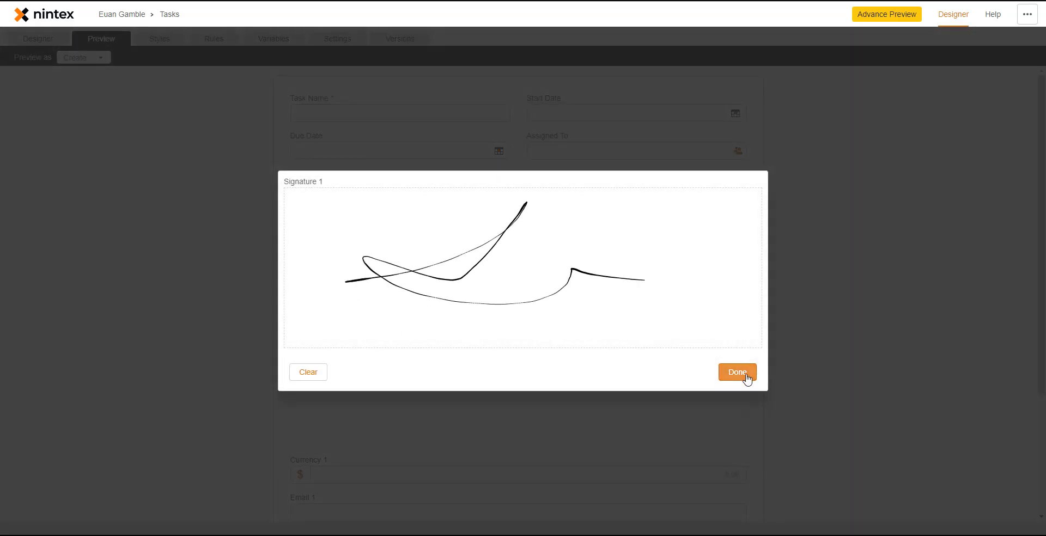
{"action": "left_click", "coordinate": [735, 377]}
{"action": "left_click", "coordinate": [48, 41]}
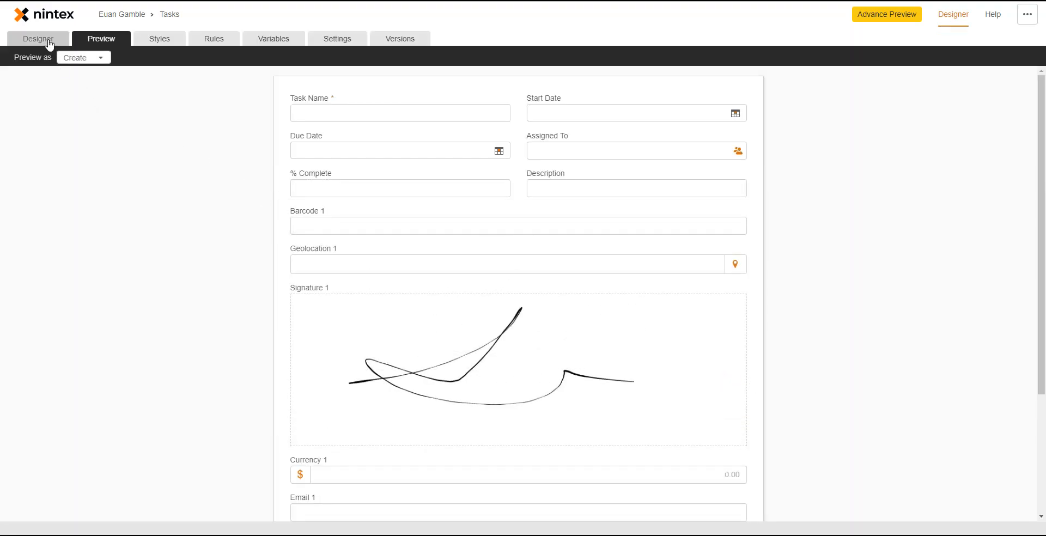
- Expand the SharePoint Columns and SharePoint control groups and look through the controls they offer
{"action": "scroll", "coordinate": [85, 381], "scroll_direction": "down", "scroll_amount": 1}
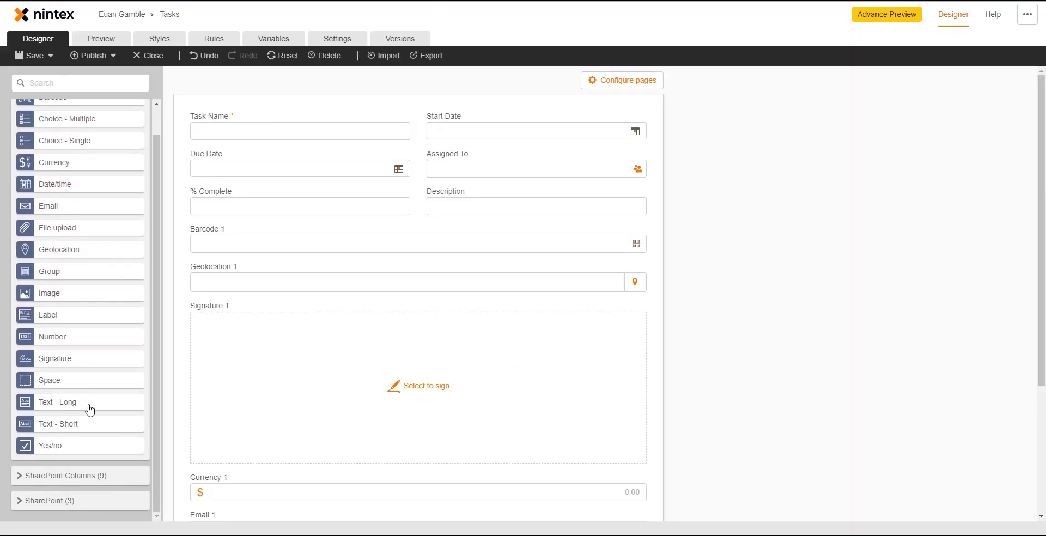
{"action": "left_click", "coordinate": [85, 475]}
{"action": "scroll", "coordinate": [87, 477], "scroll_direction": "down", "scroll_amount": 4}
{"action": "left_click", "coordinate": [74, 500]}
{"action": "scroll", "coordinate": [84, 490], "scroll_direction": "down", "scroll_amount": 2}
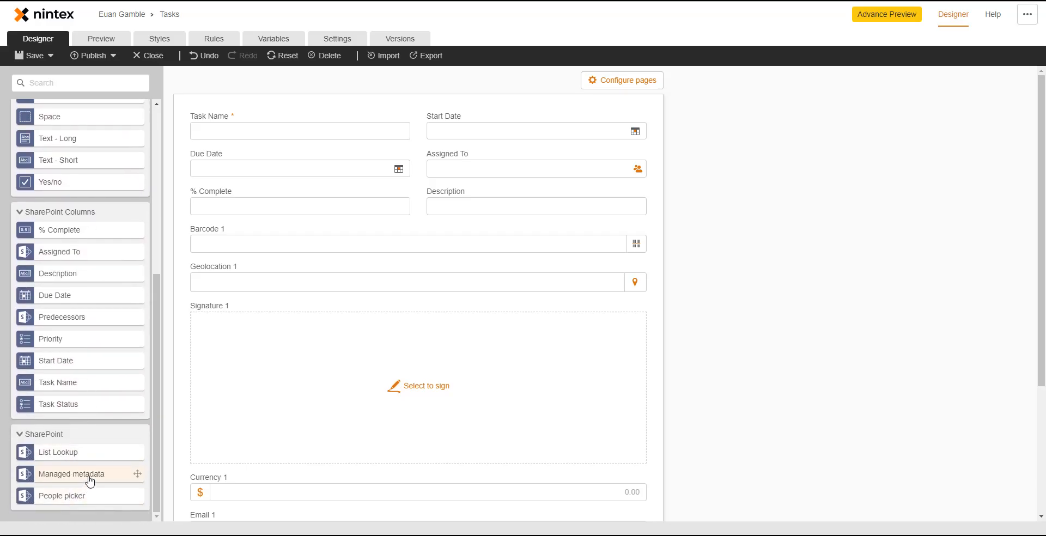
{"action": "scroll", "coordinate": [82, 456], "scroll_direction": "up", "scroll_amount": 5}
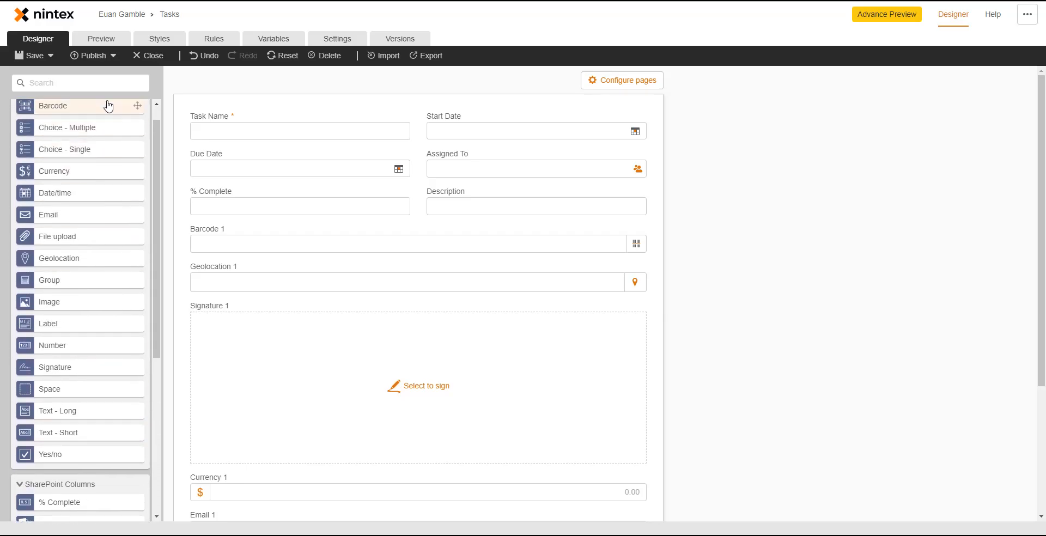
- Preview the form in View and Create modes, and look at its style colours and font options
{"action": "left_click", "coordinate": [104, 39]}
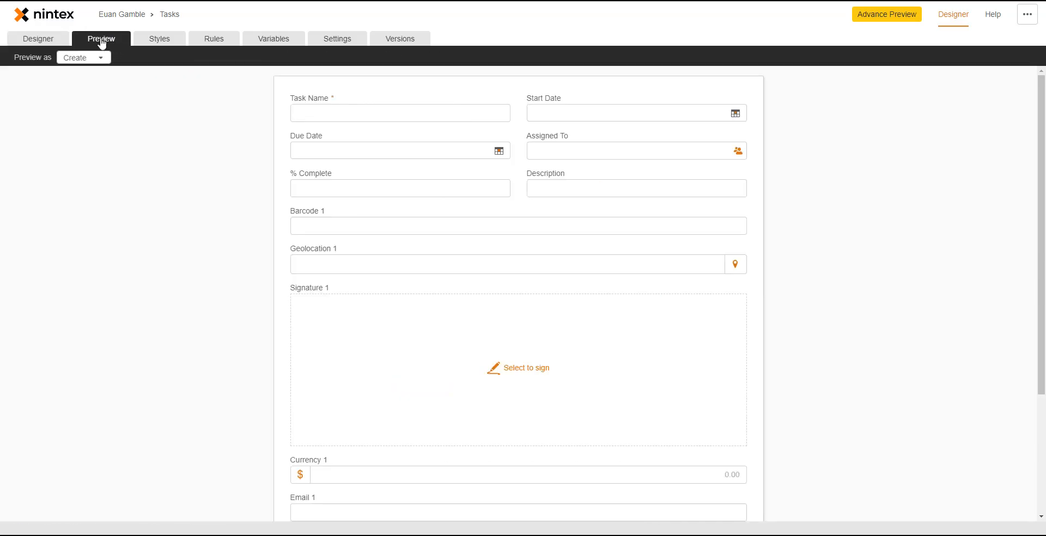
{"action": "left_click", "coordinate": [38, 41]}
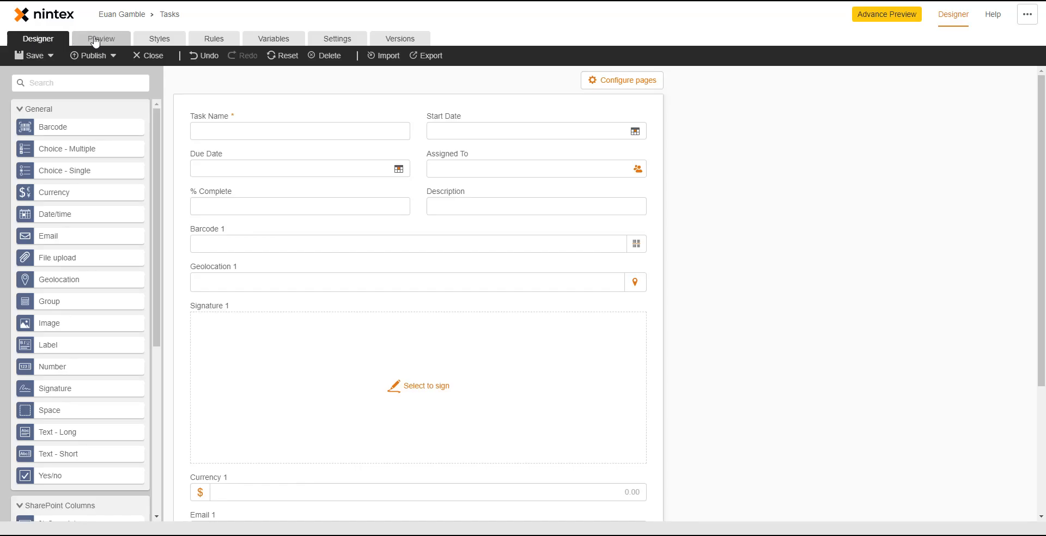
{"action": "left_click", "coordinate": [90, 40]}
{"action": "left_click", "coordinate": [90, 59]}
{"action": "left_click", "coordinate": [96, 117]}
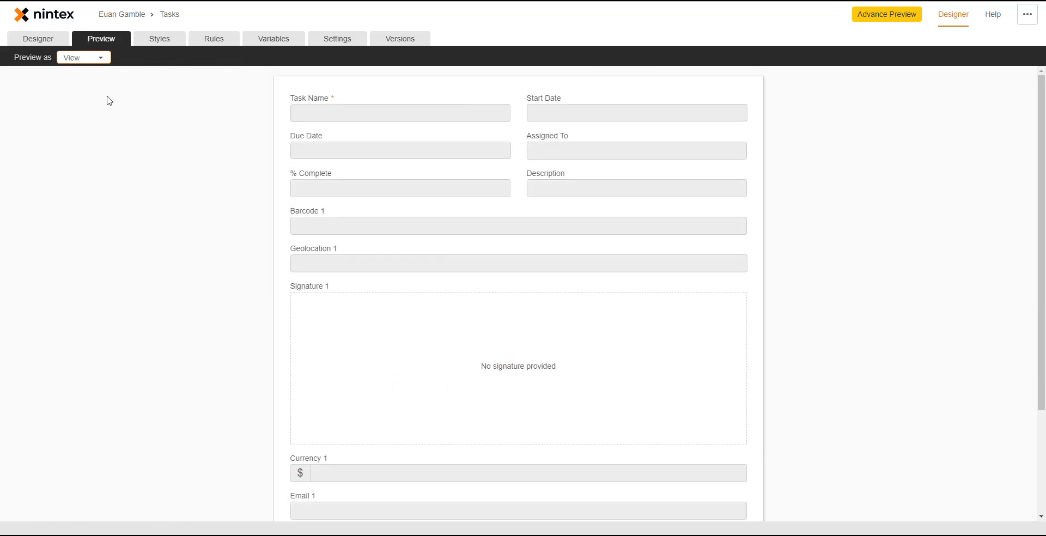
{"action": "left_click", "coordinate": [88, 58]}
{"action": "left_click", "coordinate": [92, 81]}
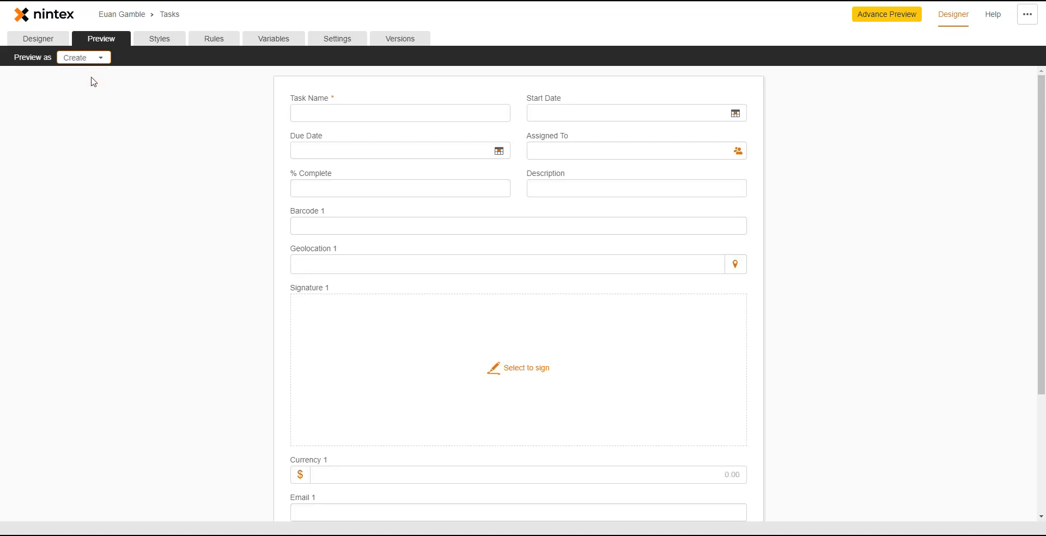
{"action": "left_click", "coordinate": [159, 41]}
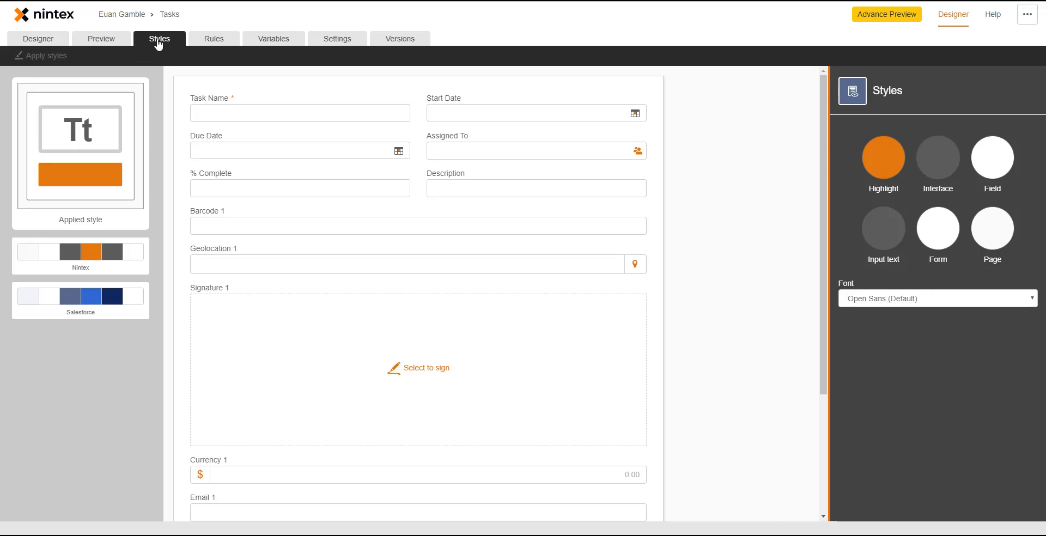
- Draft an unnamed On form input rule with blank And and Or conditions, a second Then action and an Else branch
{"action": "left_click", "coordinate": [217, 42]}
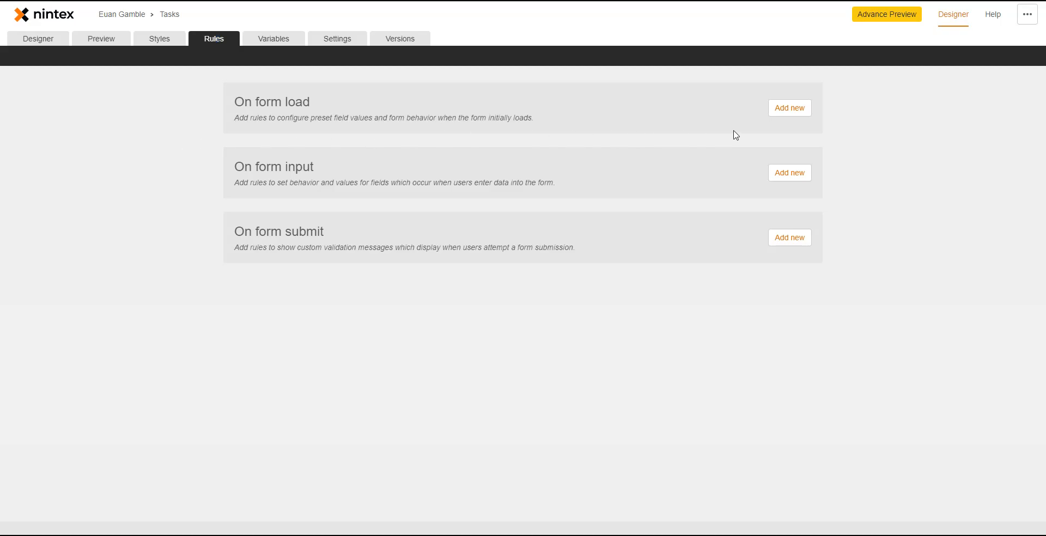
{"action": "left_click", "coordinate": [792, 109]}
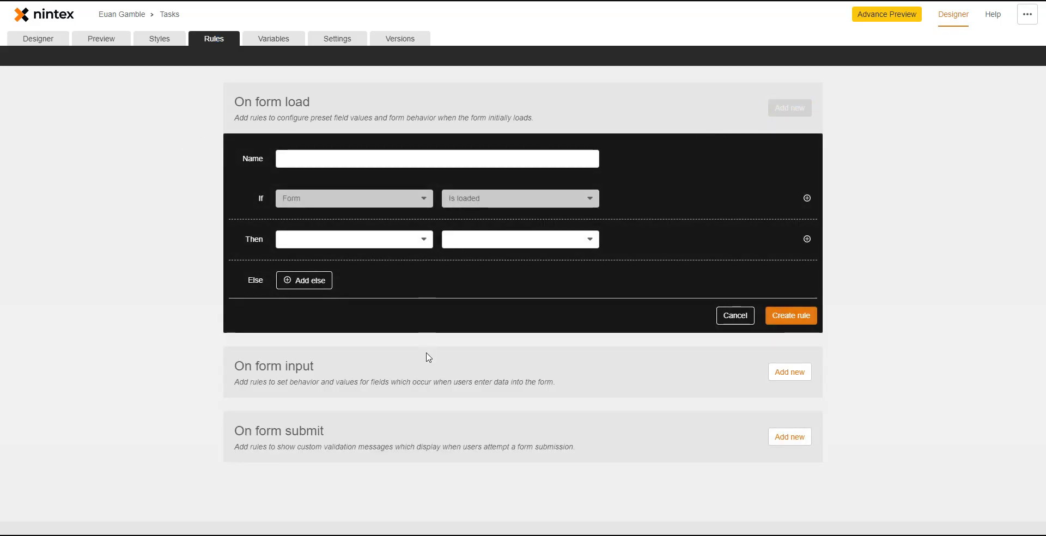
{"action": "left_click", "coordinate": [790, 373]}
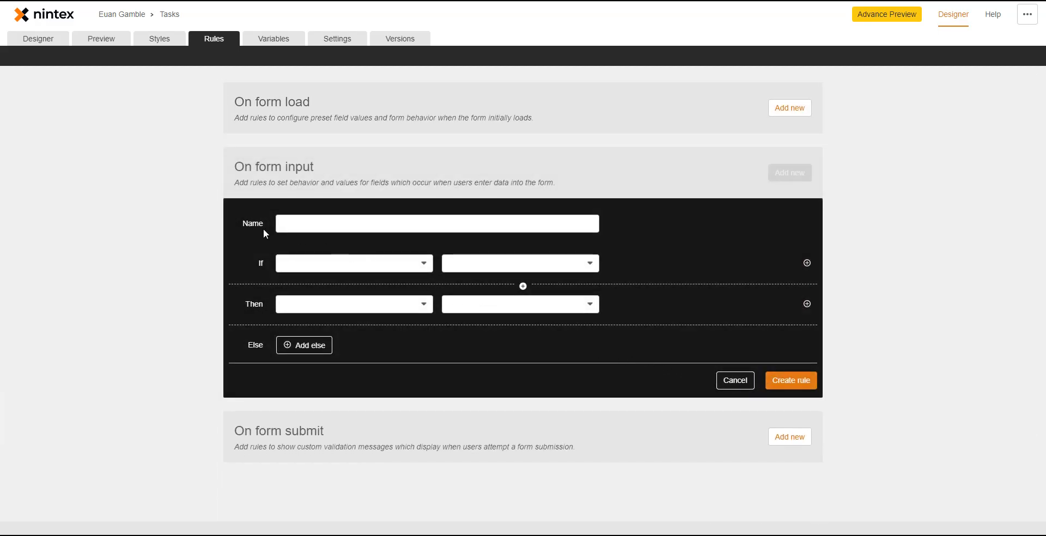
{"action": "left_click", "coordinate": [807, 263]}
{"action": "left_click", "coordinate": [519, 319]}
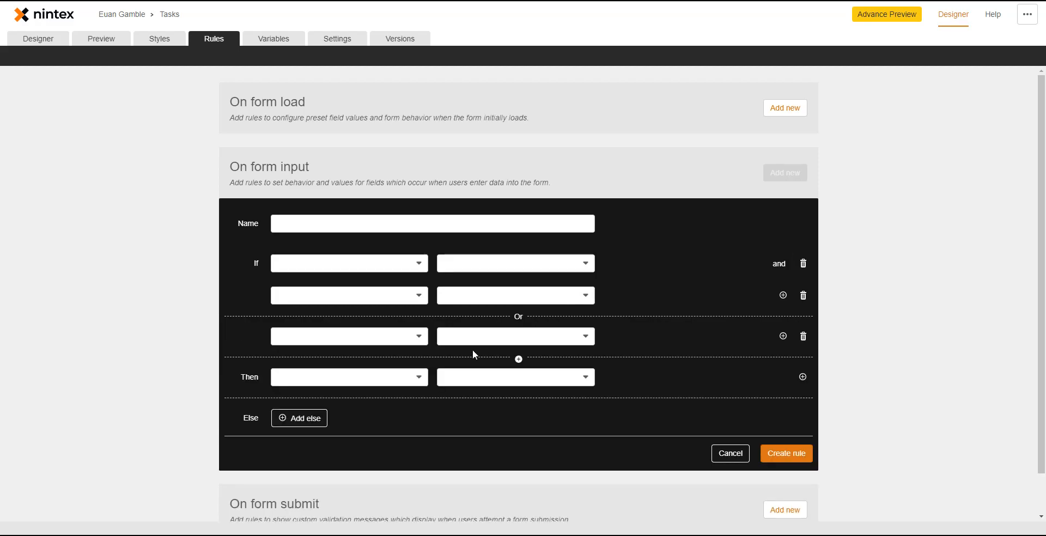
{"action": "left_click", "coordinate": [803, 377]}
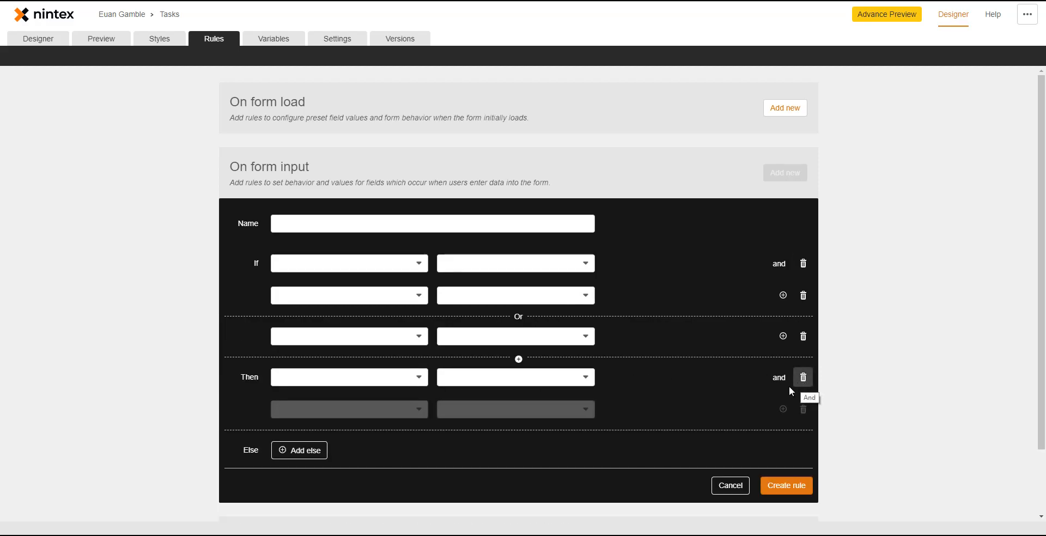
{"action": "left_click", "coordinate": [324, 453]}
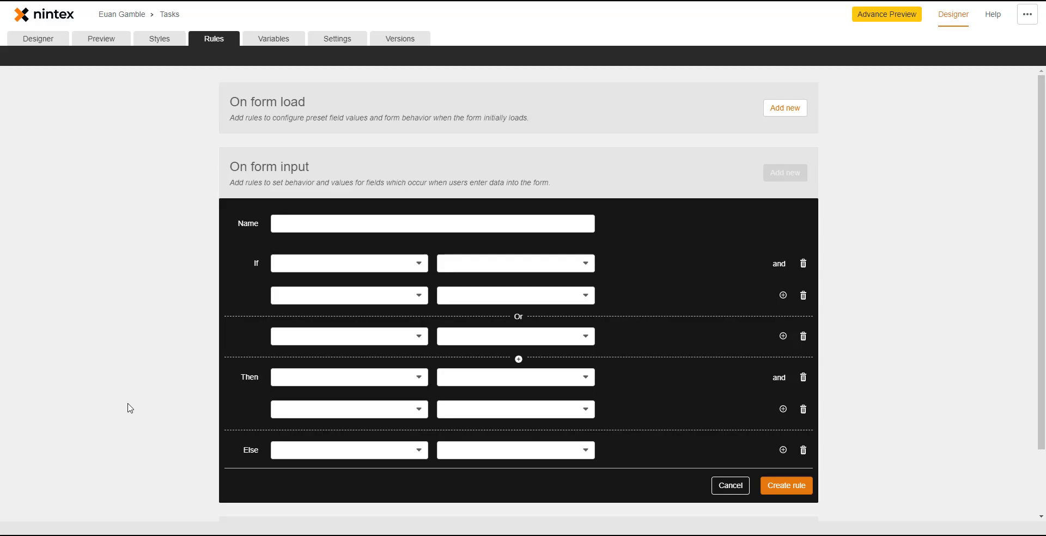
- Start a new form variable and try the formula suggestions for "get" in its value, clearing the text again
{"action": "left_click", "coordinate": [275, 43]}
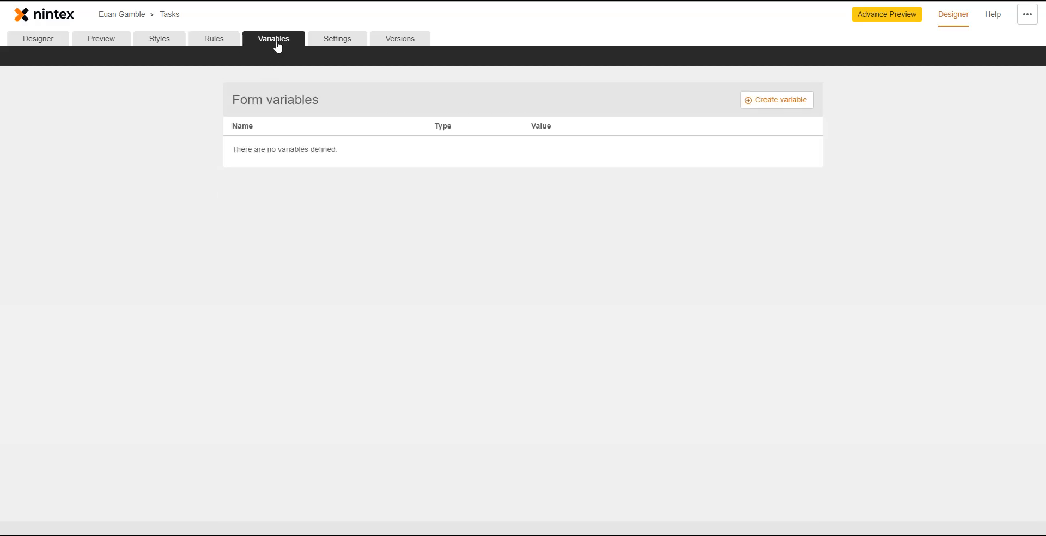
{"action": "left_click", "coordinate": [748, 101]}
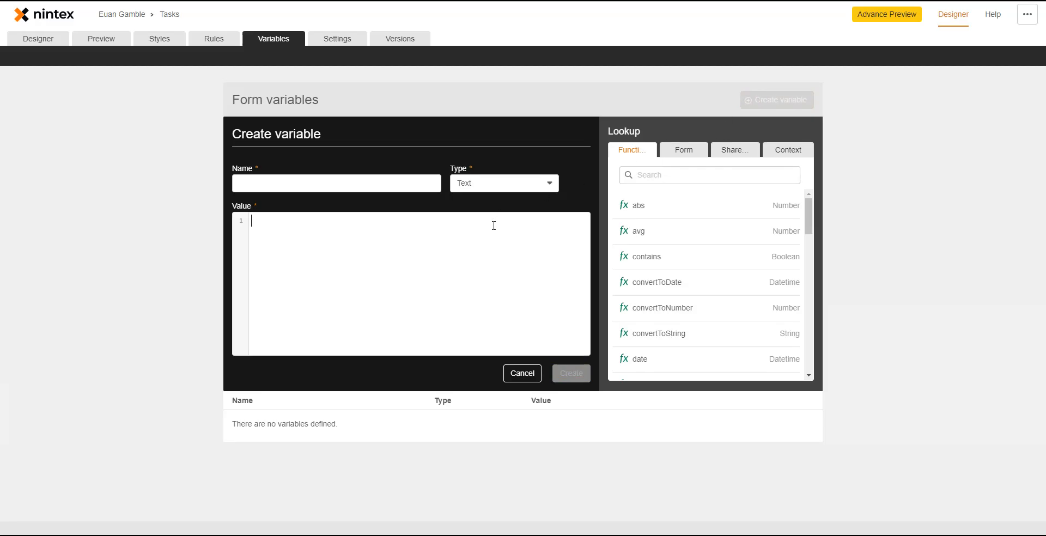
{"action": "type", "text": "get"}
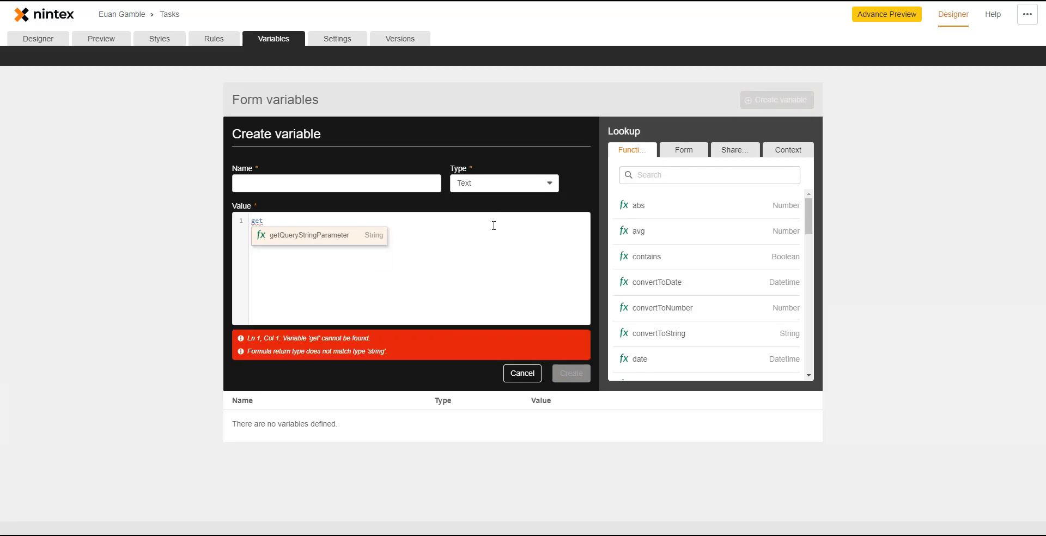
{"action": "key", "text": "BackSpace"}
{"action": "key", "text": "BackSpace"}
{"action": "key", "text": "BackSpace"}
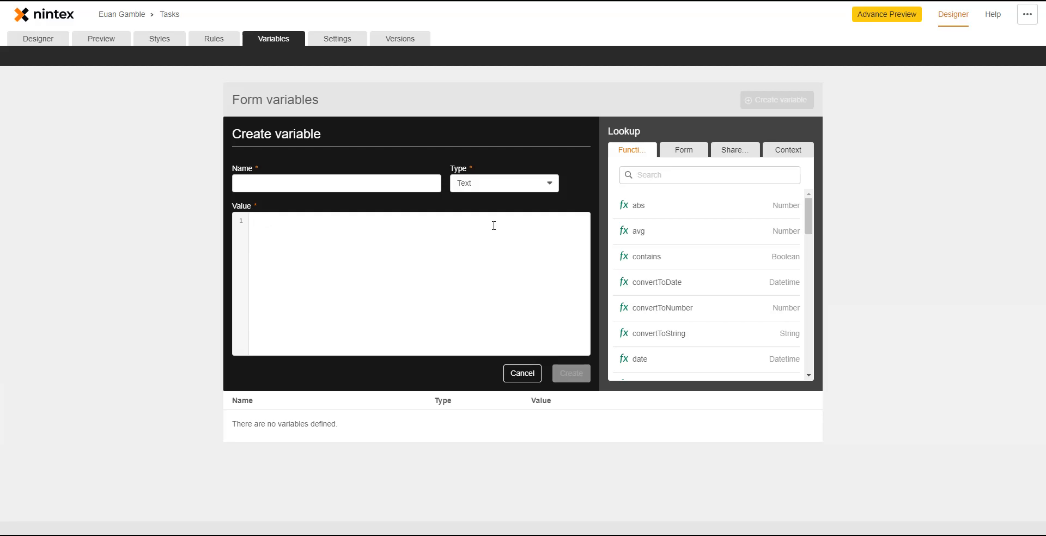
- Search the variable's function lookup for "stri" and read the format and example of convertToString
{"action": "left_click", "coordinate": [676, 176]}
{"action": "type", "text": "stri"}
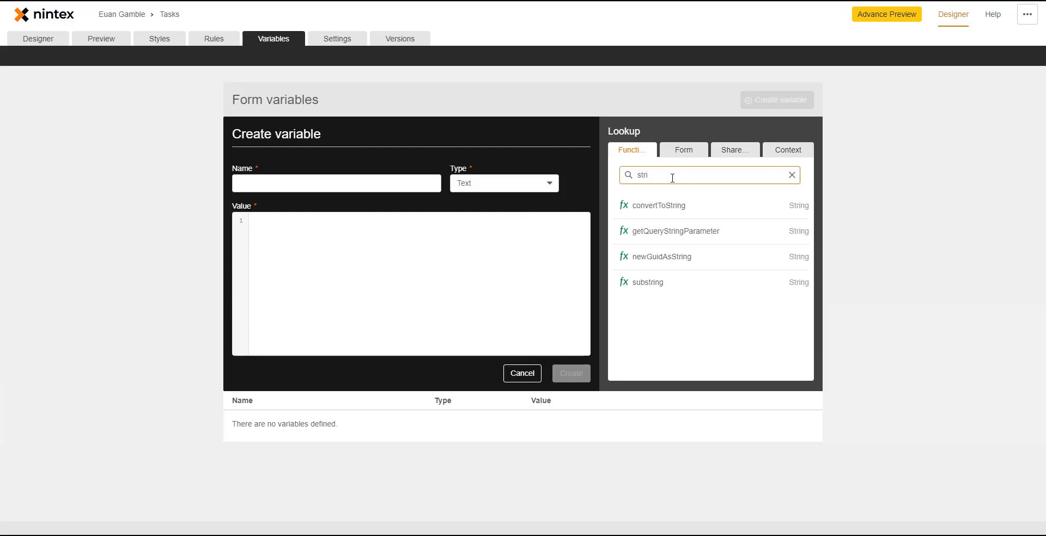
{"action": "left_click", "coordinate": [678, 205]}
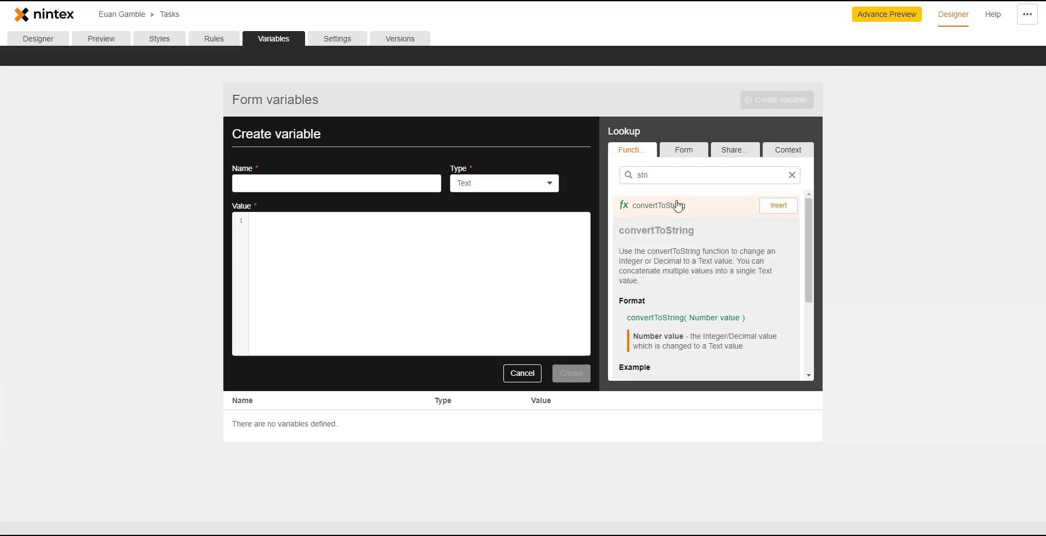
{"action": "scroll", "coordinate": [689, 305], "scroll_direction": "down", "scroll_amount": 1}
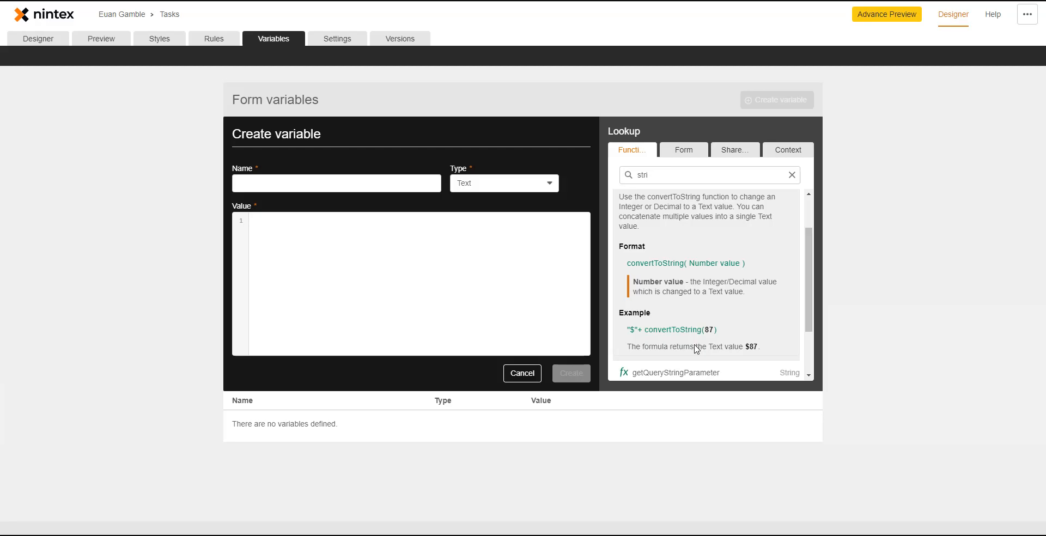
- Discard the unfinished variable and examine the form's regional and general settings, the Google Maps option and the version history
{"action": "left_click", "coordinate": [345, 38]}
{"action": "left_click", "coordinate": [621, 317]}
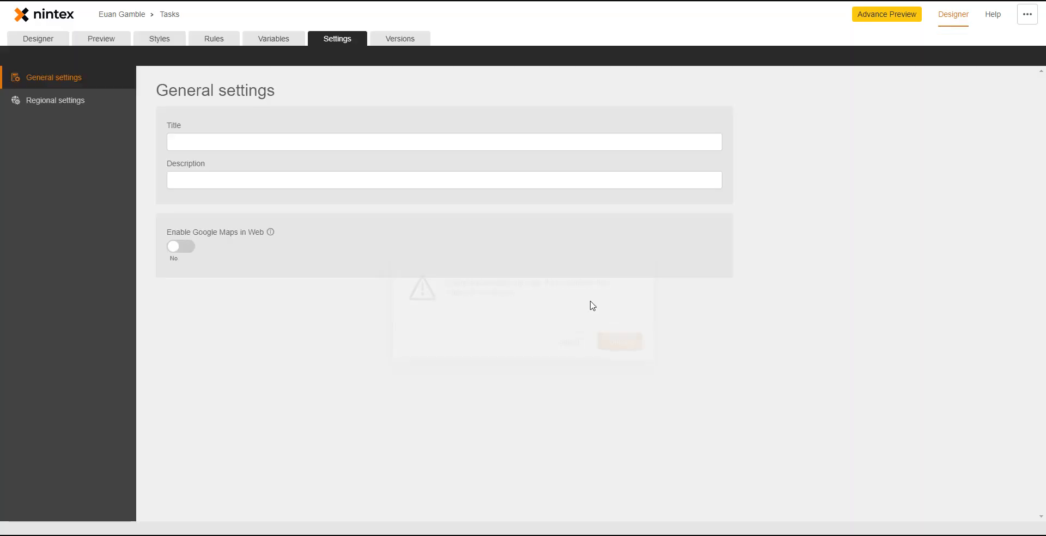
{"action": "left_click", "coordinate": [78, 98]}
{"action": "left_click", "coordinate": [77, 81]}
{"action": "left_click", "coordinate": [175, 249]}
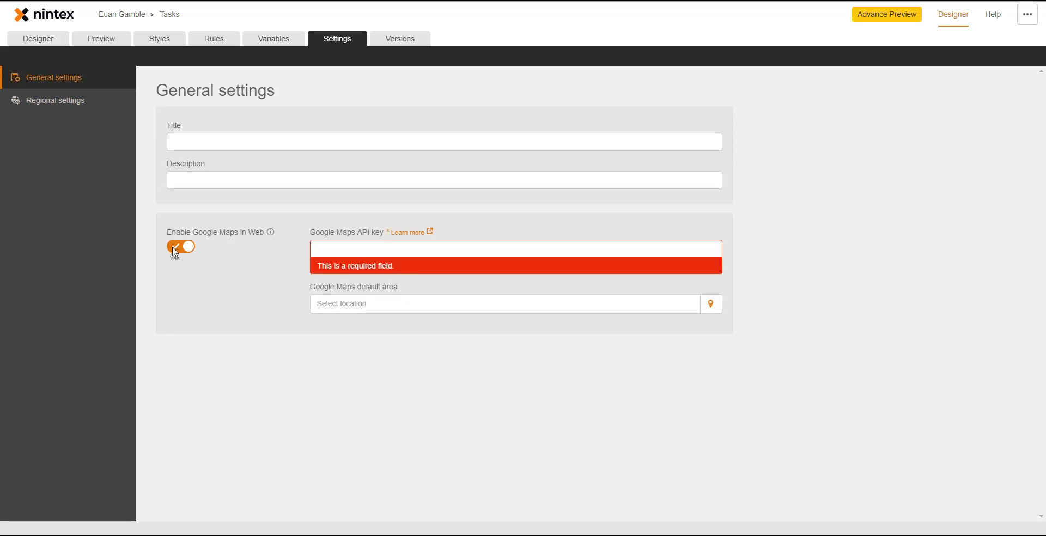
{"action": "left_click", "coordinate": [175, 248]}
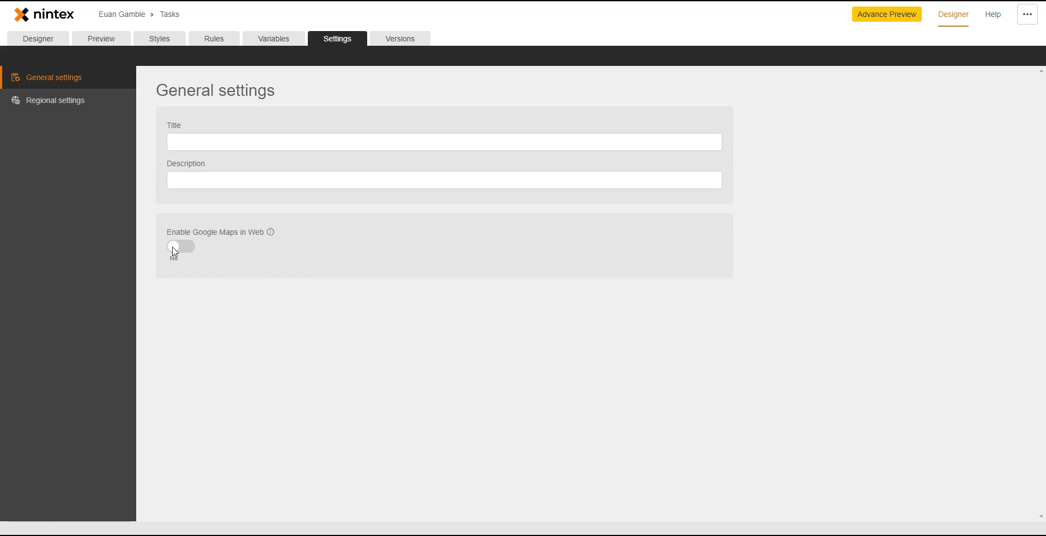
{"action": "left_click", "coordinate": [413, 40]}
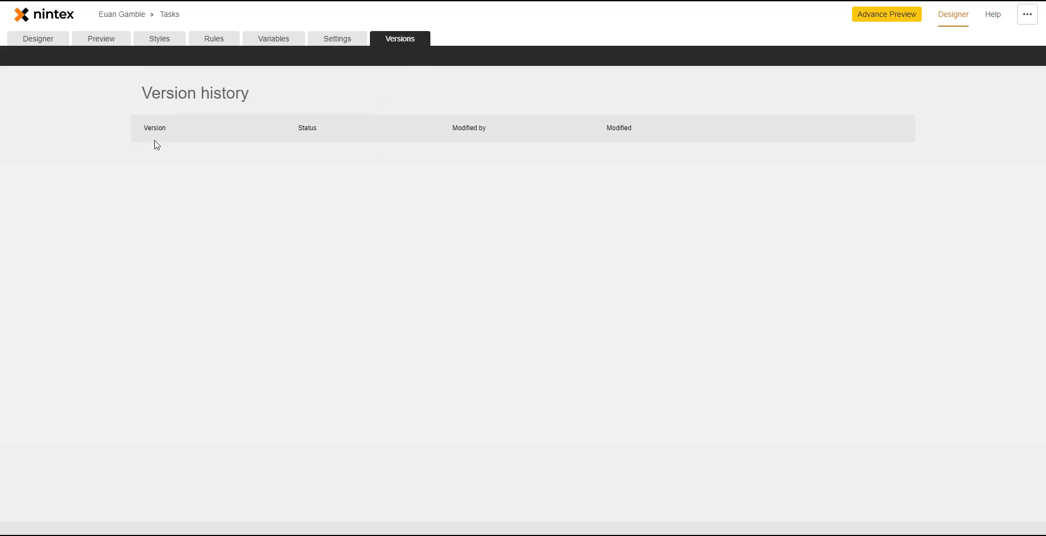
- Add Page 2, Page 3 and Page 4 to the form and set the page navigation layout to Horizontal
{"action": "left_click", "coordinate": [41, 43]}
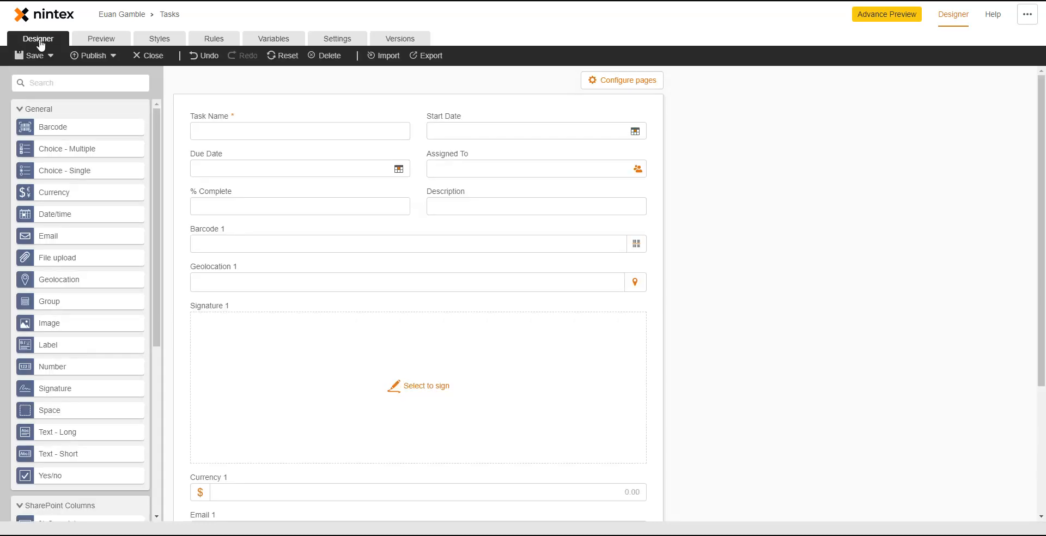
{"action": "left_click", "coordinate": [623, 82]}
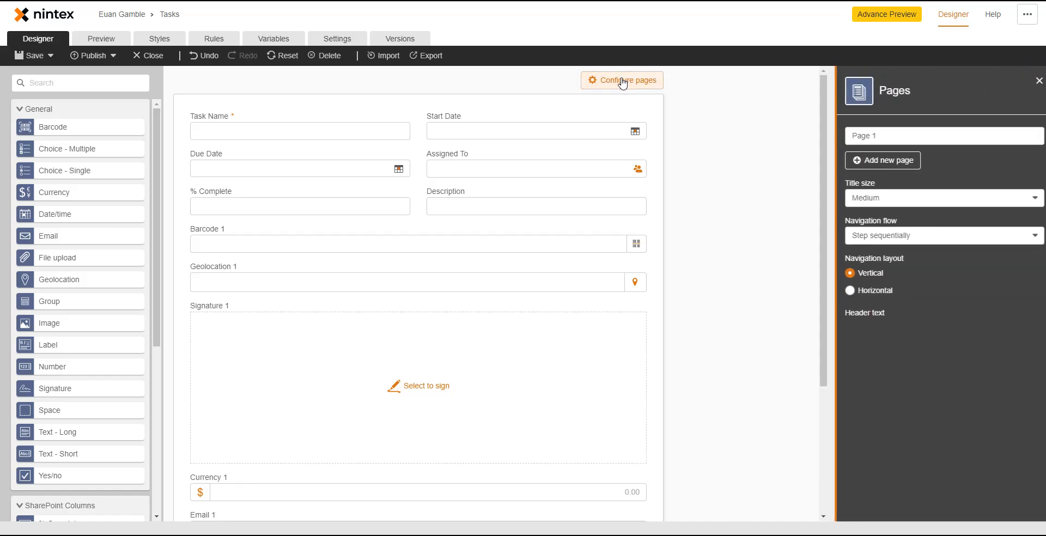
{"action": "left_click", "coordinate": [880, 161]}
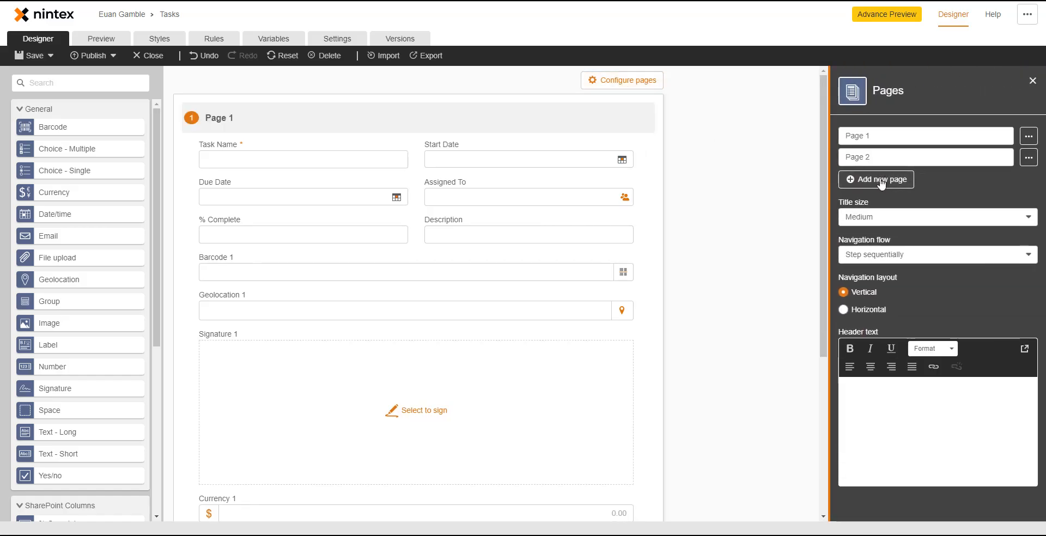
{"action": "left_click", "coordinate": [881, 180]}
{"action": "left_click", "coordinate": [882, 205]}
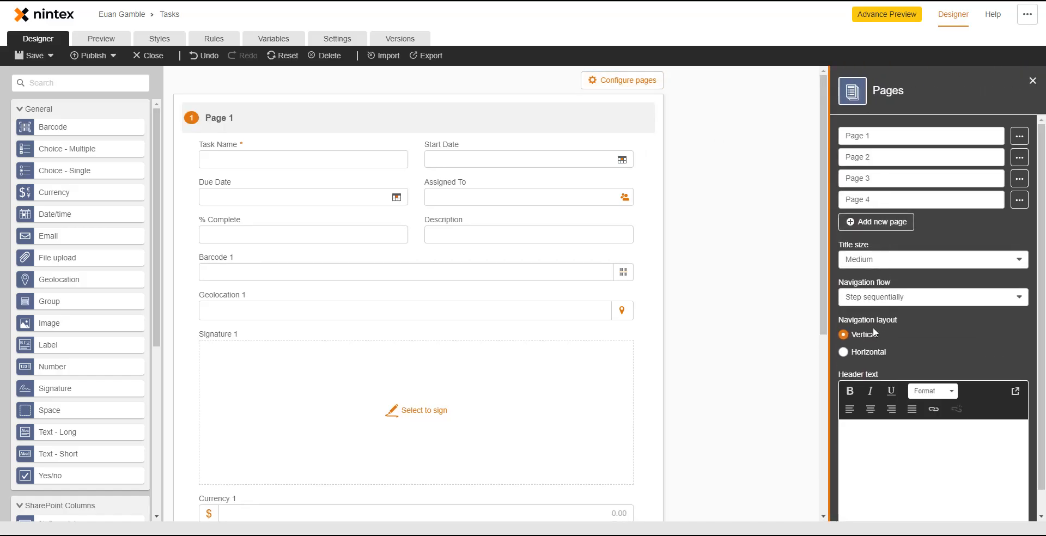
{"action": "left_click", "coordinate": [868, 355]}
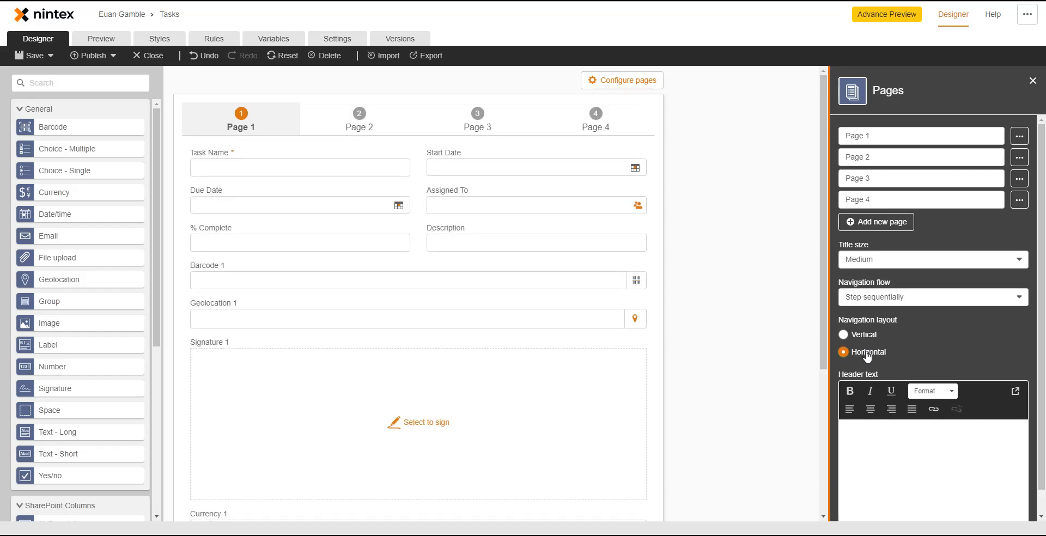